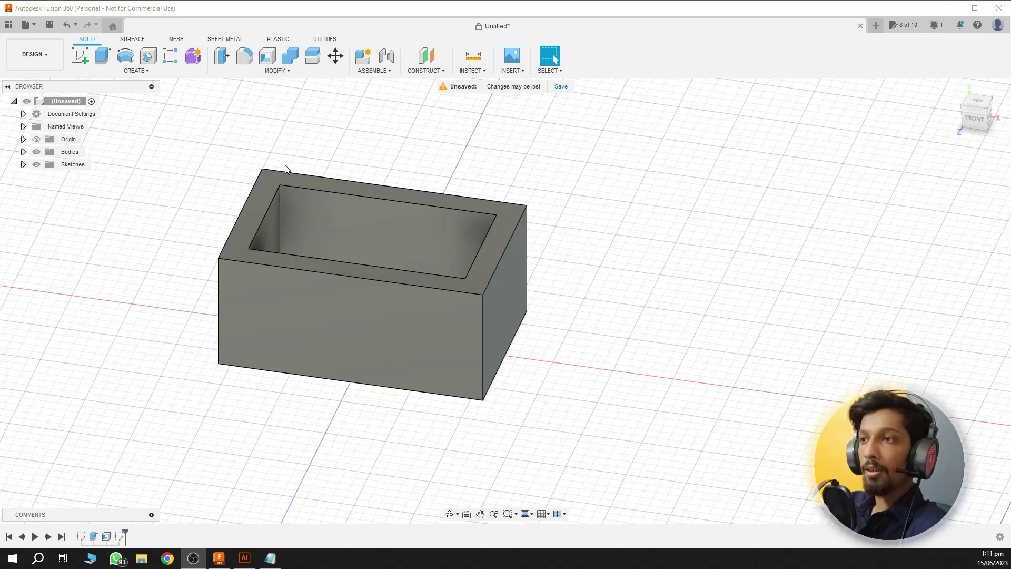
Sketch a 3 mm circle on the box's top rim face near its corner
middle_click_drag(349, 201, 307, 223, "shift")
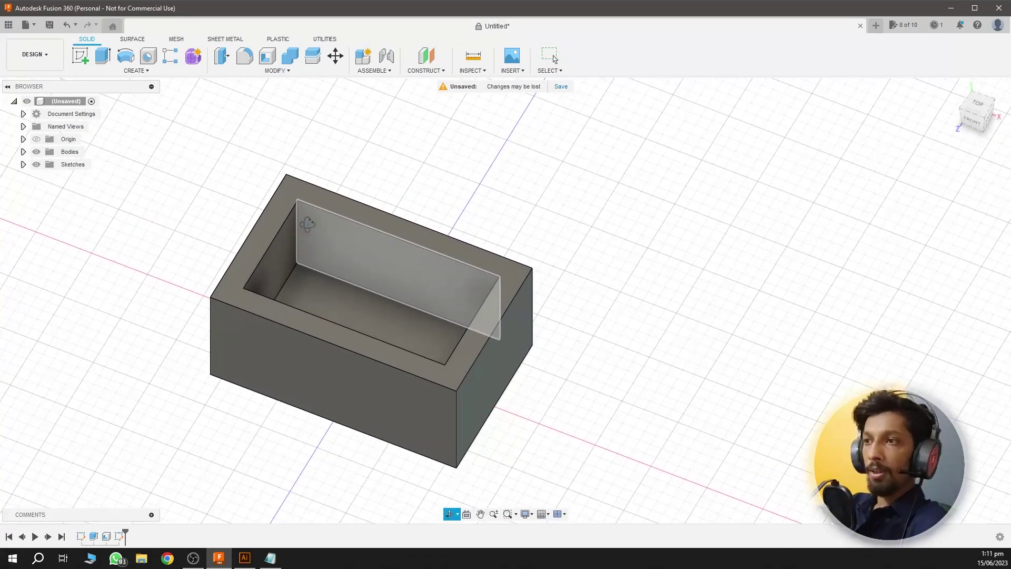
scroll(230, 257, "up", 5)
scroll(465, 393, "down", 4)
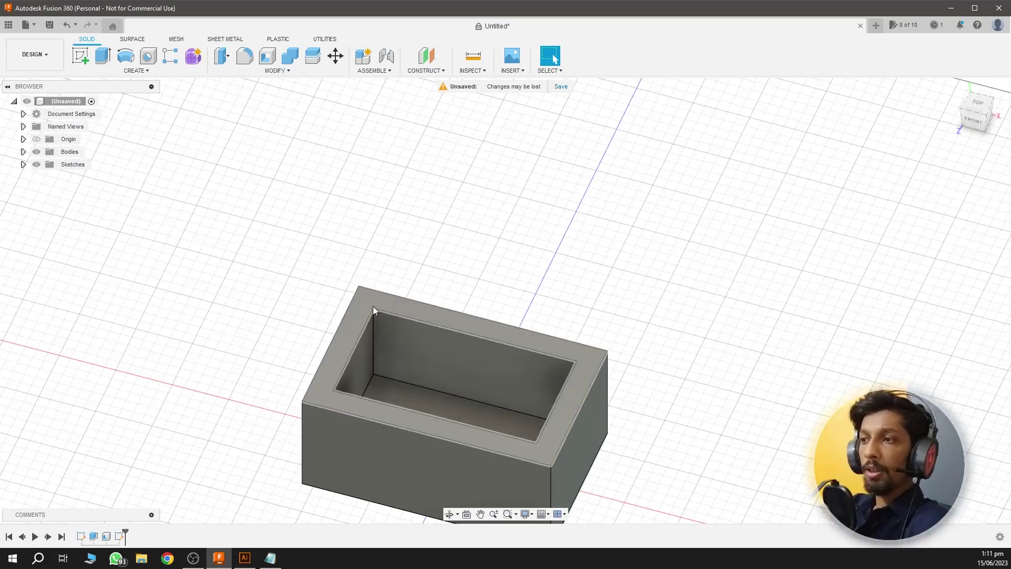
left_click(81, 56)
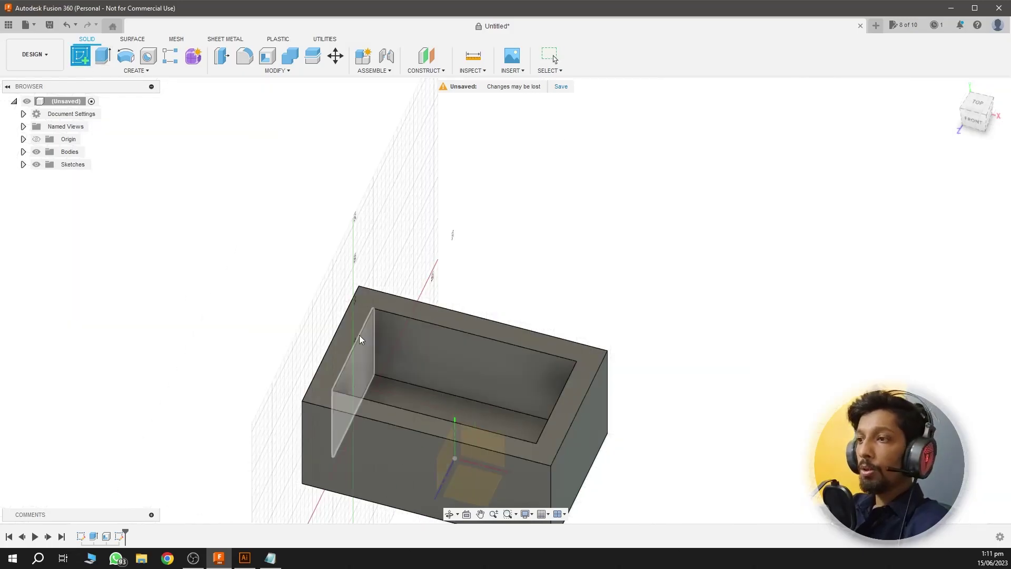
left_click(371, 325)
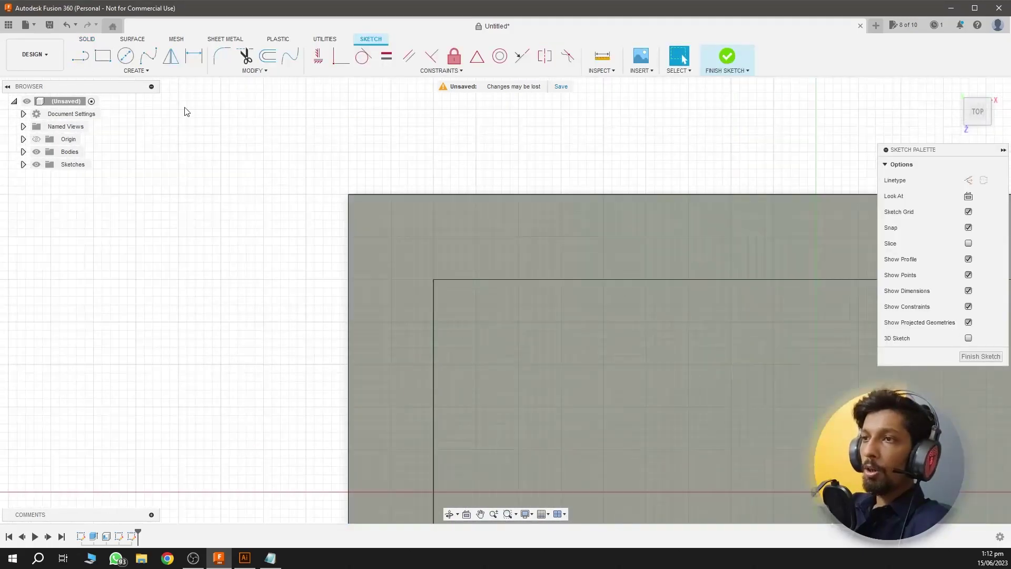
left_click(126, 56)
left_click(391, 236)
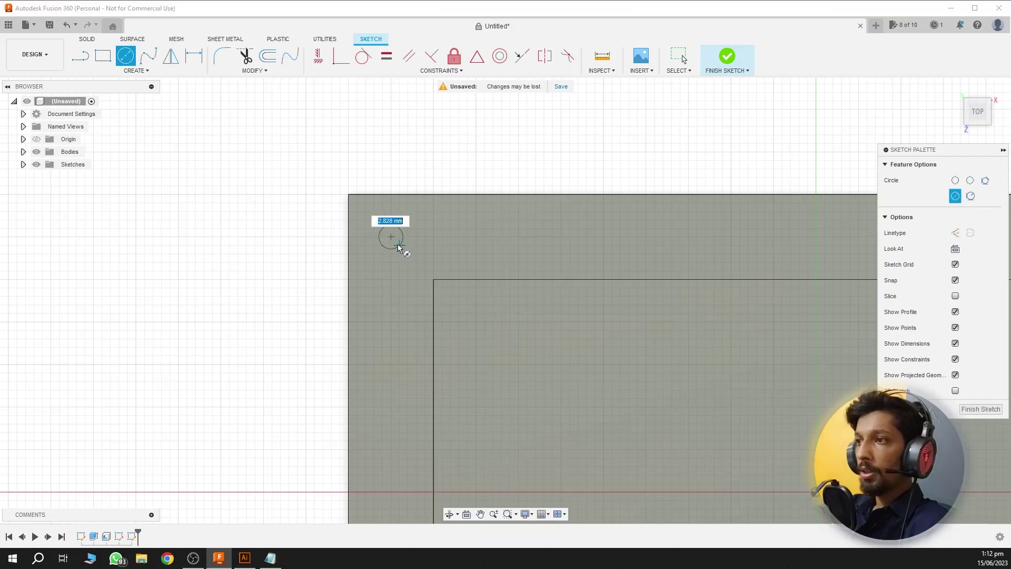
key("Return")
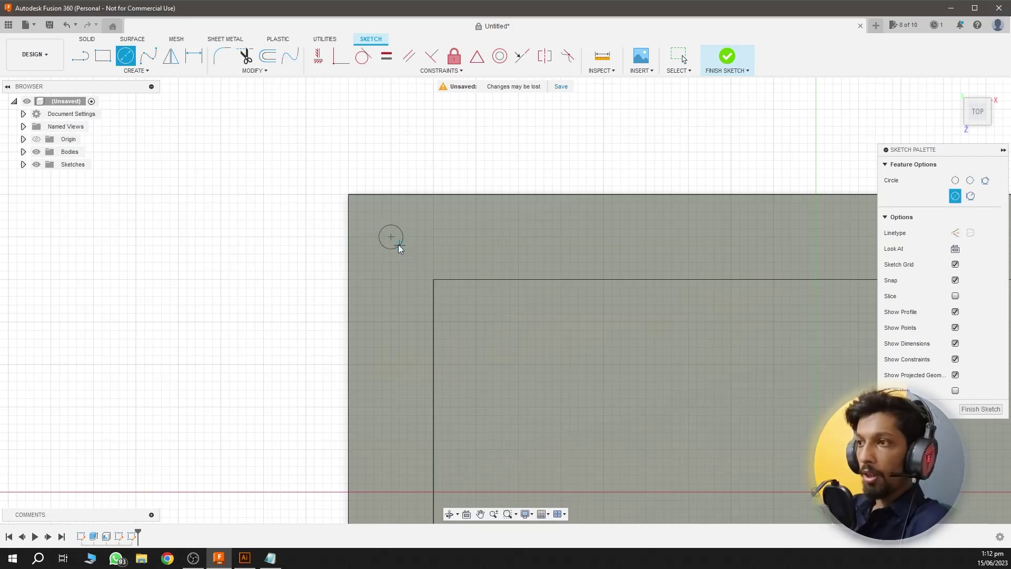
key("Escape")
scroll(396, 237, "up", 3)
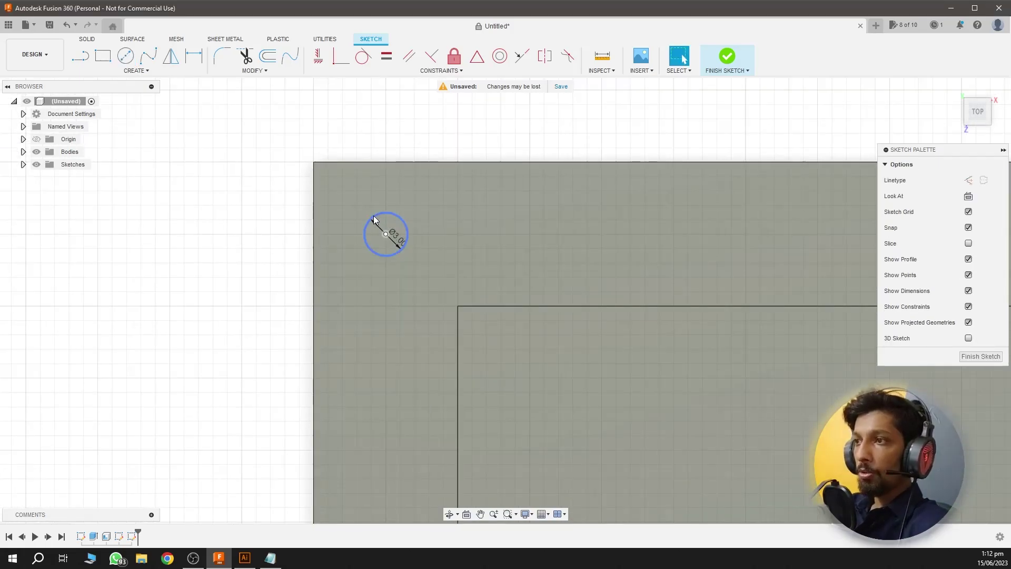
Dimension the circle's centre 5 mm from the rim's top and left edges
key("d")
left_click(385, 233)
left_click(380, 162)
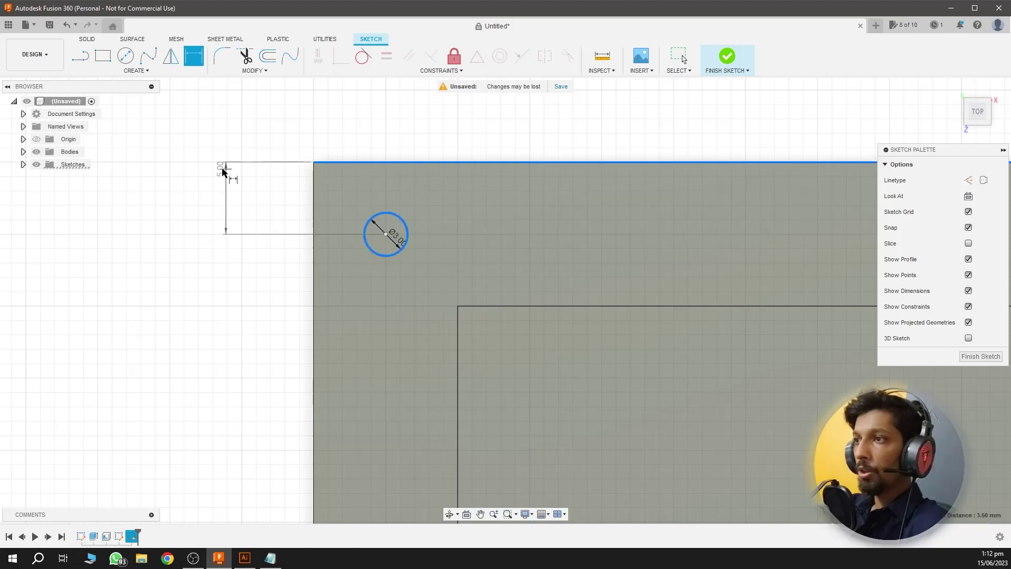
left_click(212, 169)
key("Return")
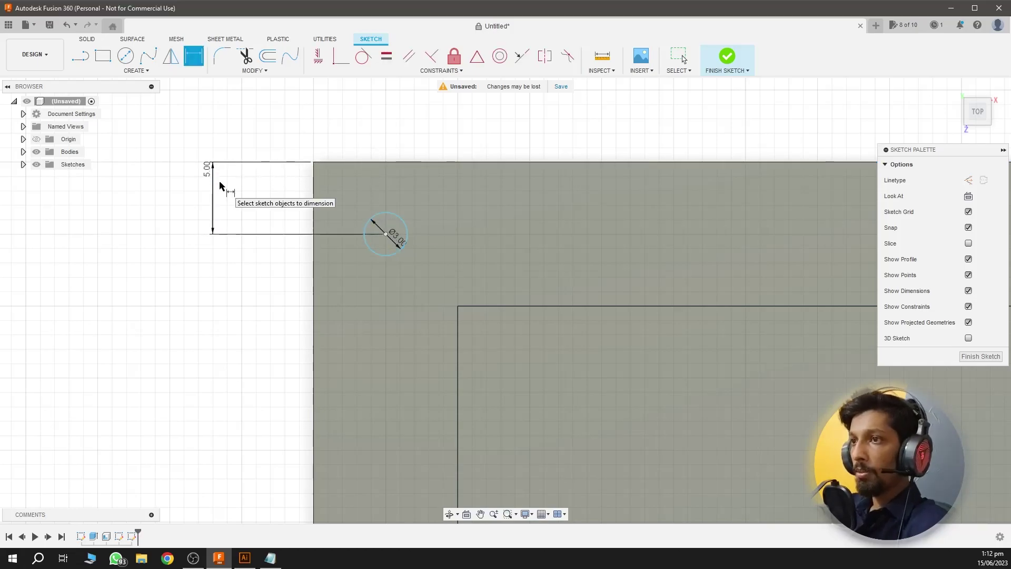
left_click(372, 250)
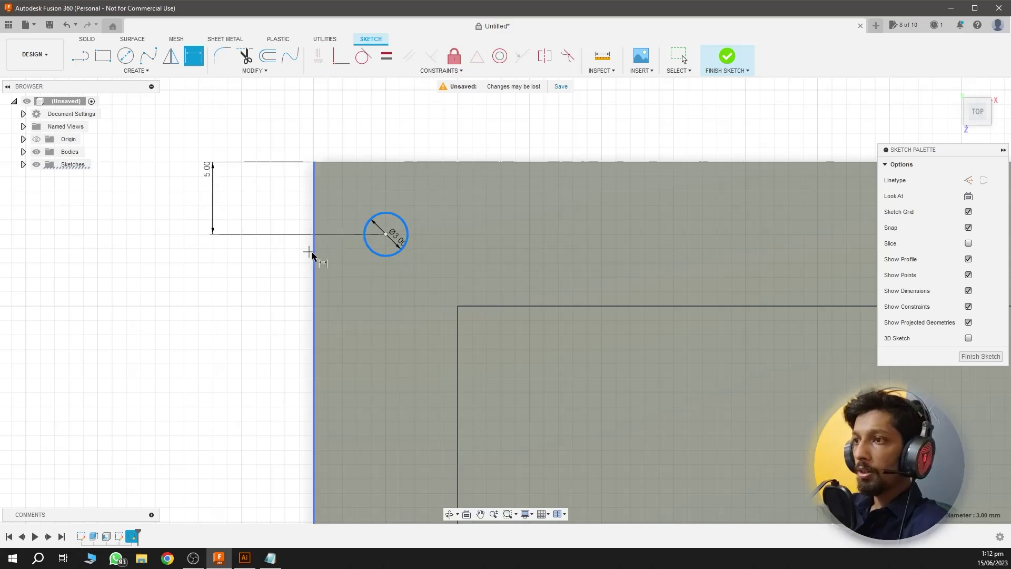
left_click(313, 253)
left_click(328, 100)
key("Return")
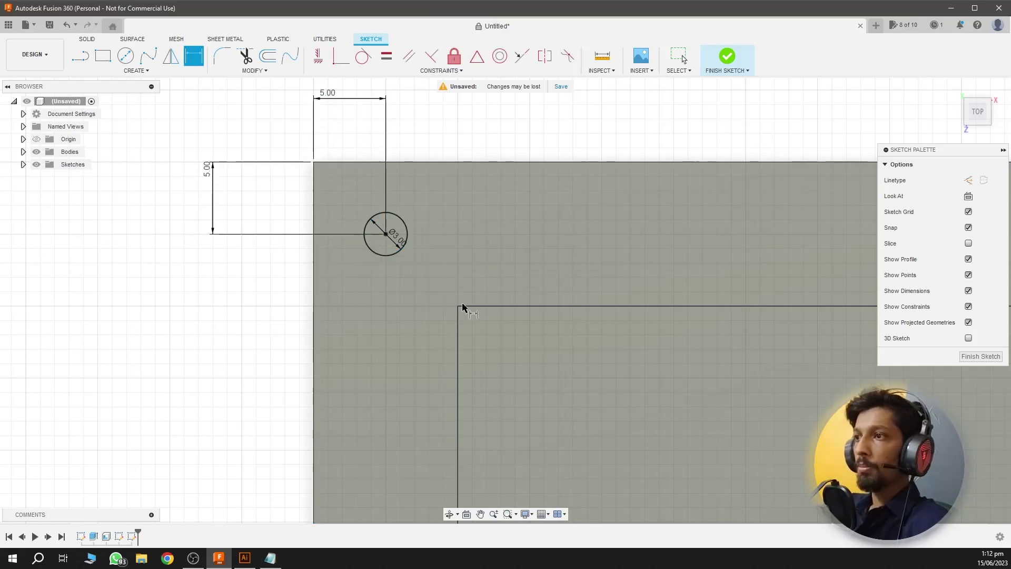
Extrude the 3 mm circle as a To Object cut down to the opposite face
key("e")
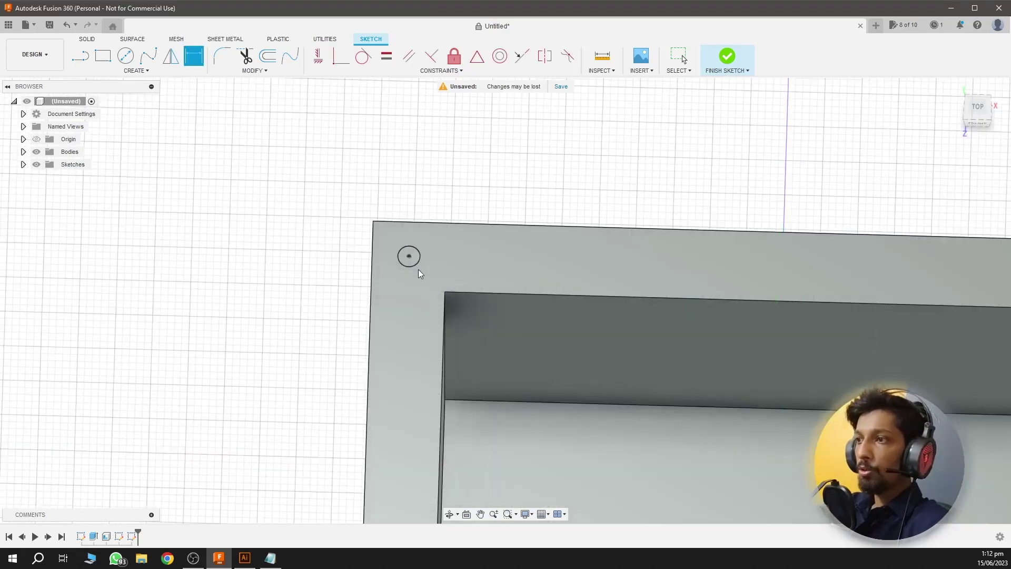
left_click(410, 258)
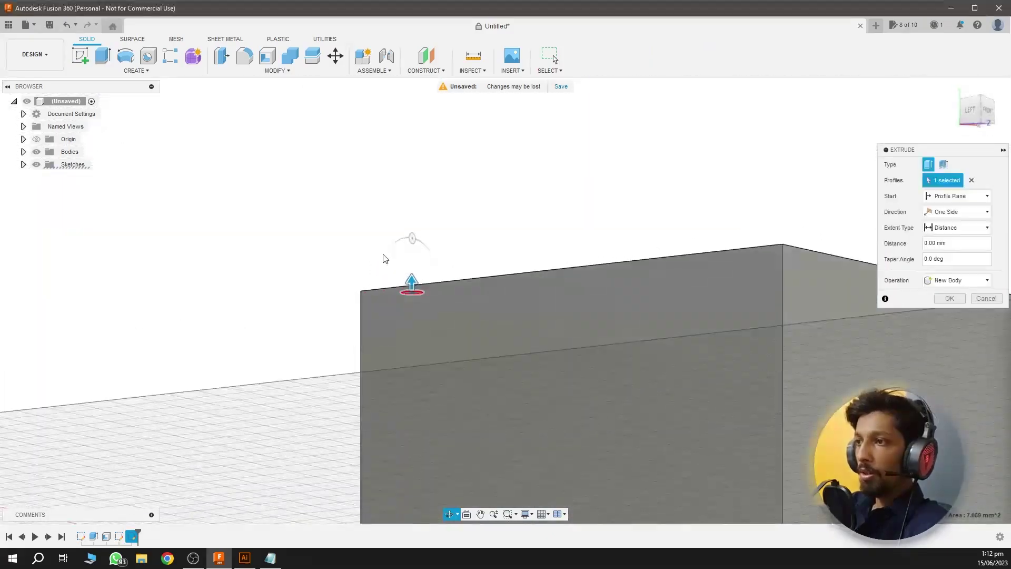
mouse_move(329, 335)
middle_mouse_down("shift")
mouse_move(323, 341)
mouse_move(337, 287)
mouse_move(316, 386)
mouse_move(350, 283)
middle_mouse_up("shift")
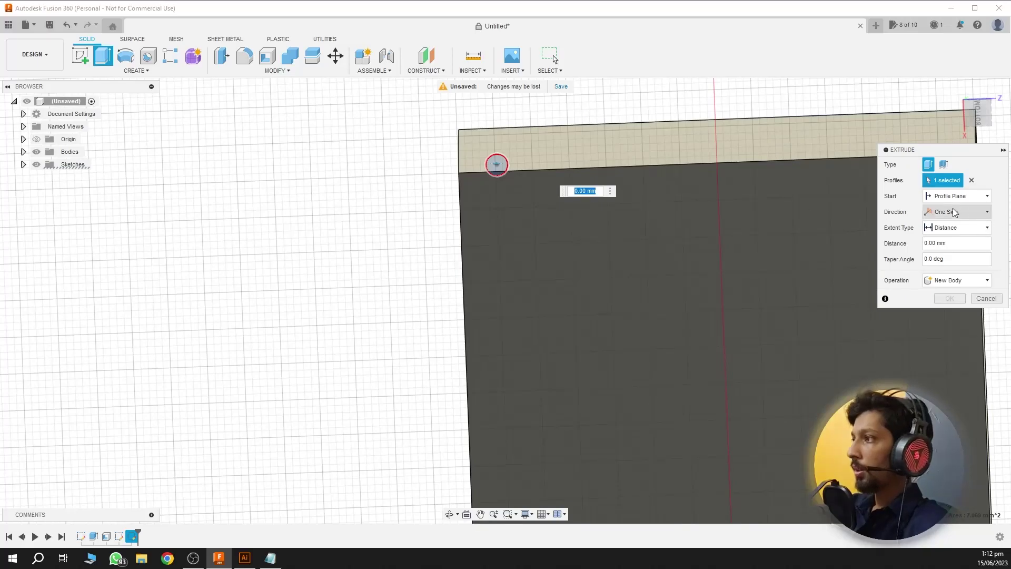
left_click(953, 232)
left_click(947, 251)
left_click(559, 219)
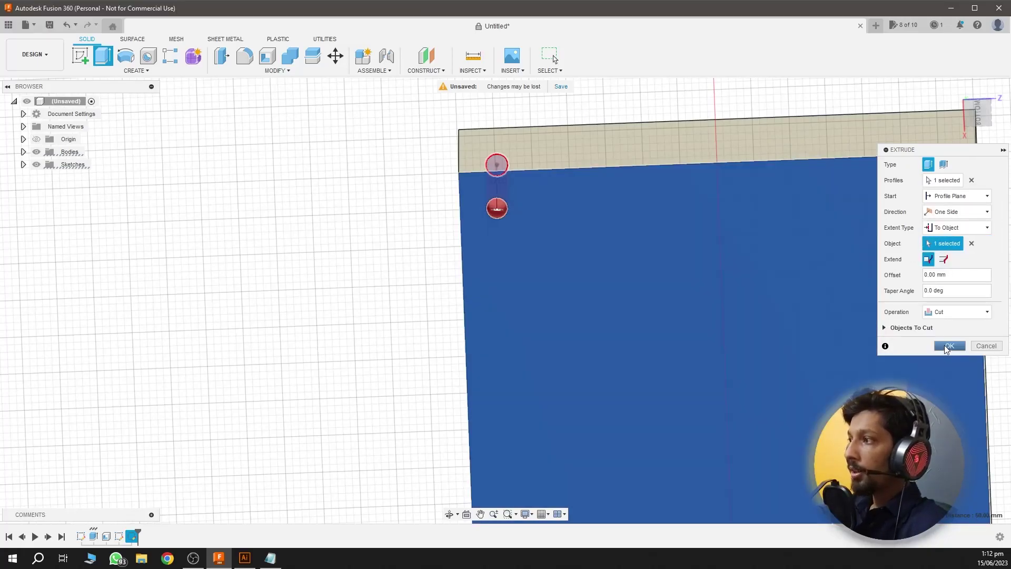
left_click(949, 347)
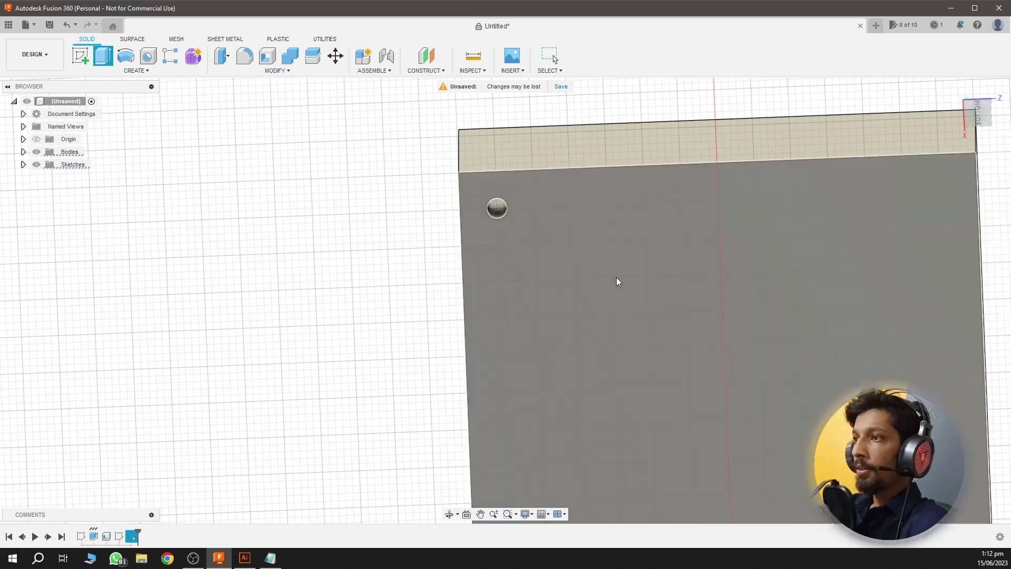
mouse_move(617, 282)
middle_mouse_down("shift")
mouse_move(569, 384)
mouse_move(615, 312)
mouse_move(622, 215)
mouse_move(556, 336)
middle_mouse_up("shift")
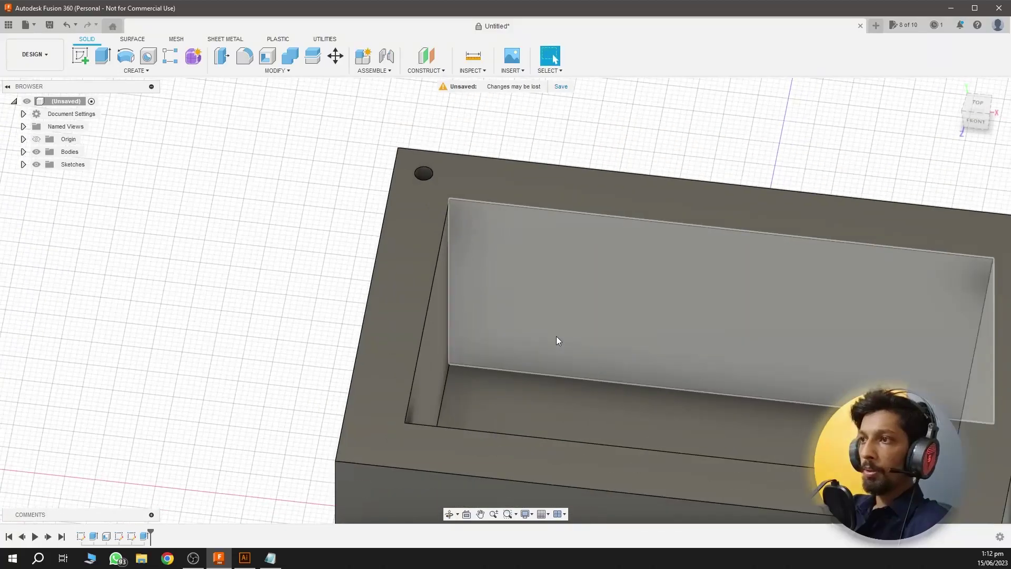
Mirror the hole feature across the middle origin plane to the opposite rim corner
scroll(556, 336, "down", 3)
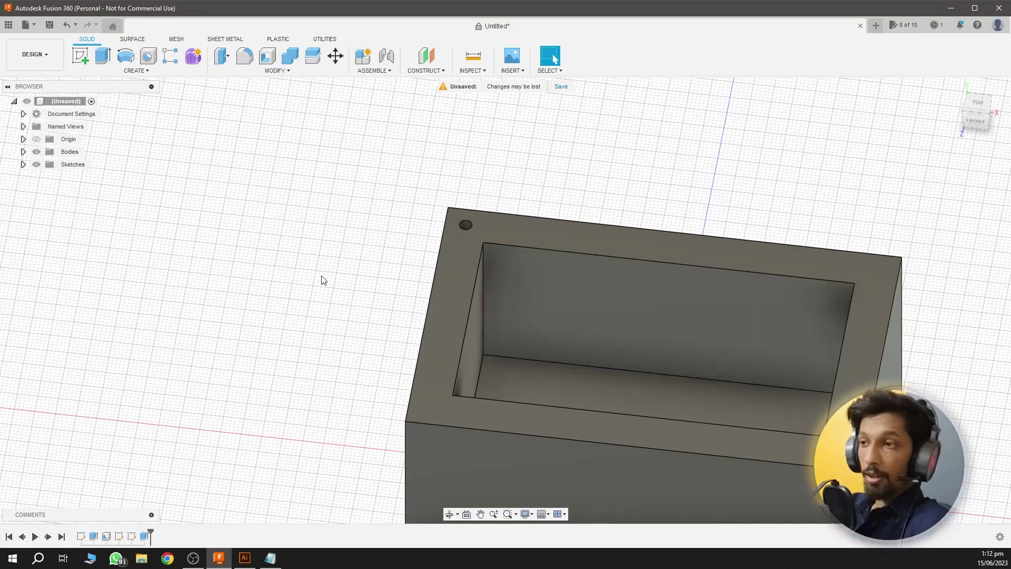
type("s")
type("mir")
key("Return")
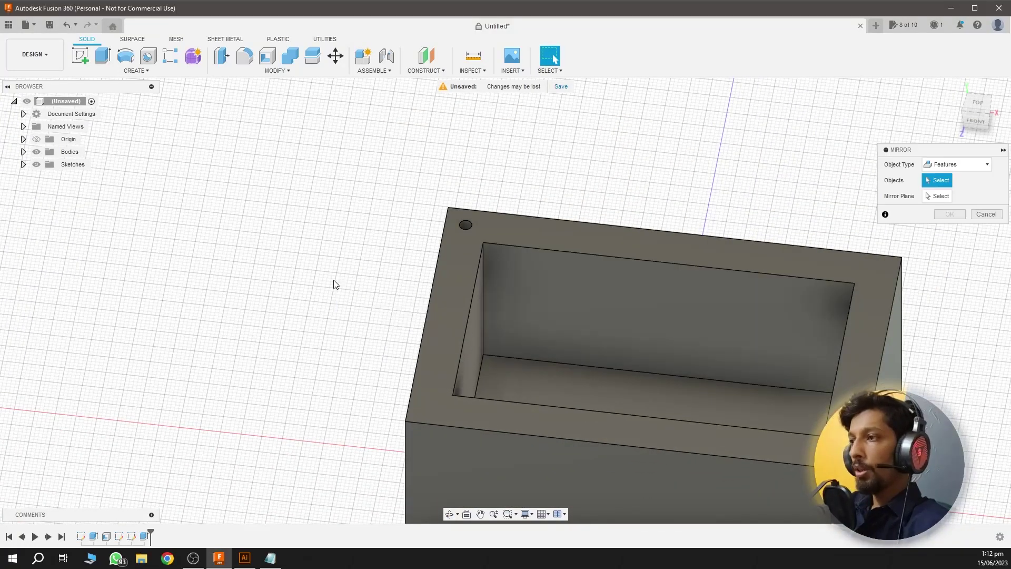
mouse_move(730, 260)
middle_mouse_down("shift")
mouse_move(768, 305)
mouse_move(769, 378)
mouse_move(659, 264)
mouse_move(395, 220)
middle_mouse_up("shift")
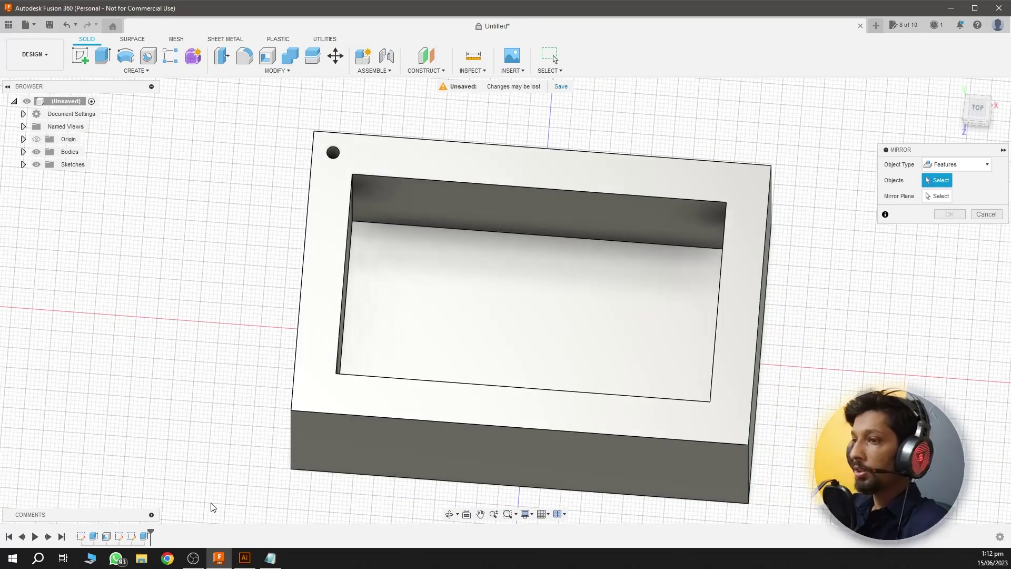
left_click(328, 153)
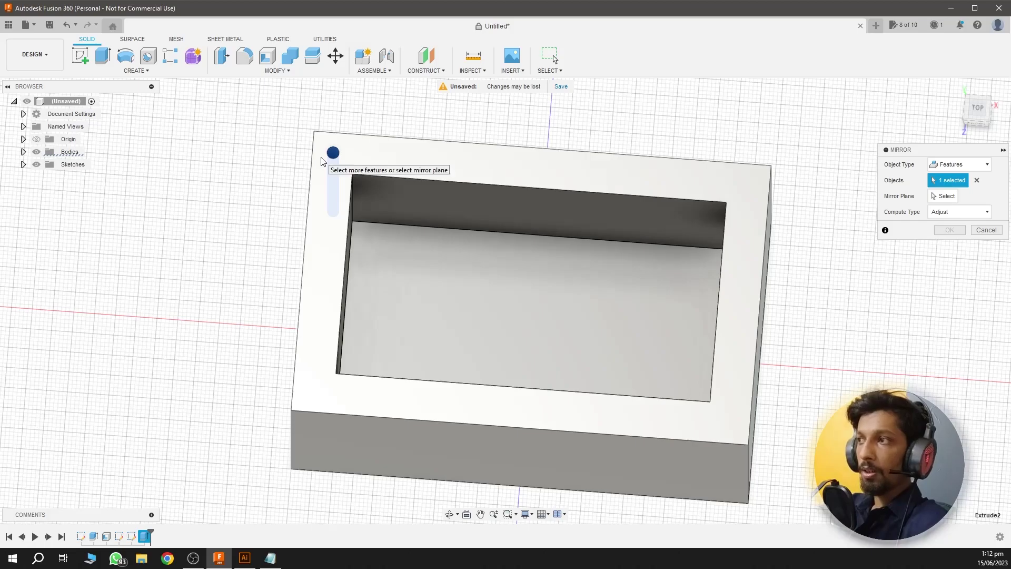
middle_click_drag(328, 153, 438, 295, "shift")
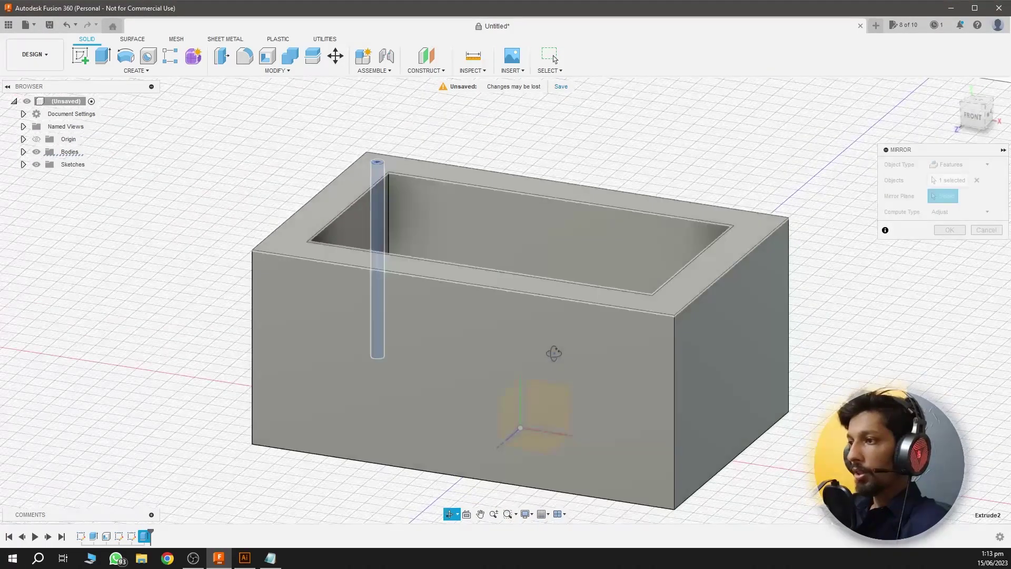
middle_click_drag(548, 361, 163, 269, "shift")
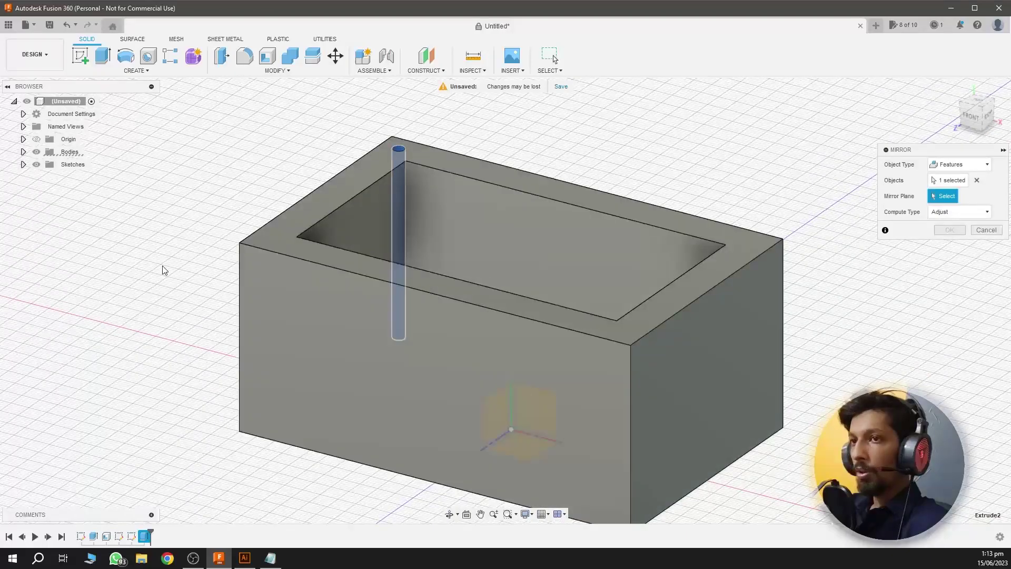
left_click(37, 152)
left_click(490, 417)
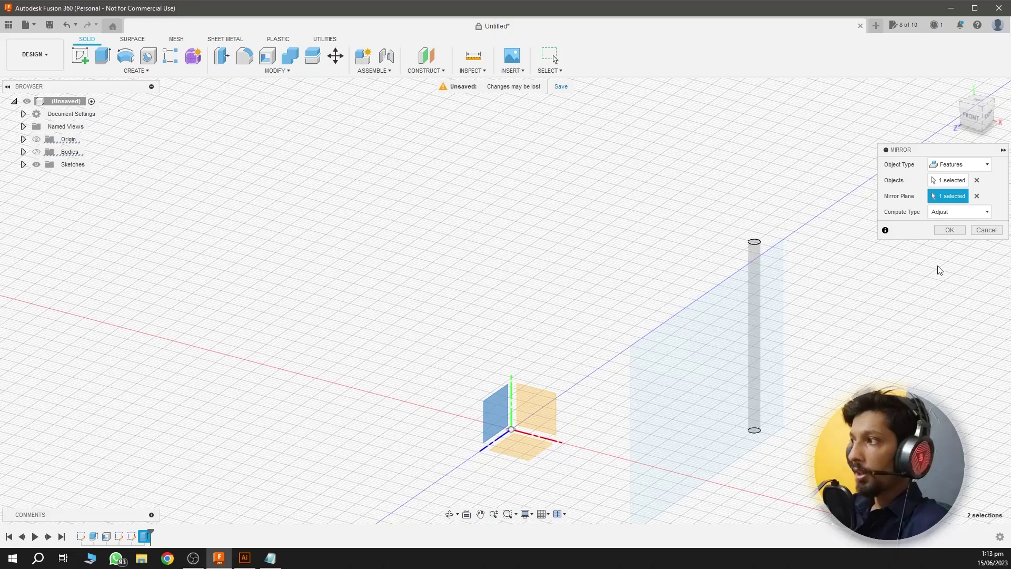
left_click(952, 230)
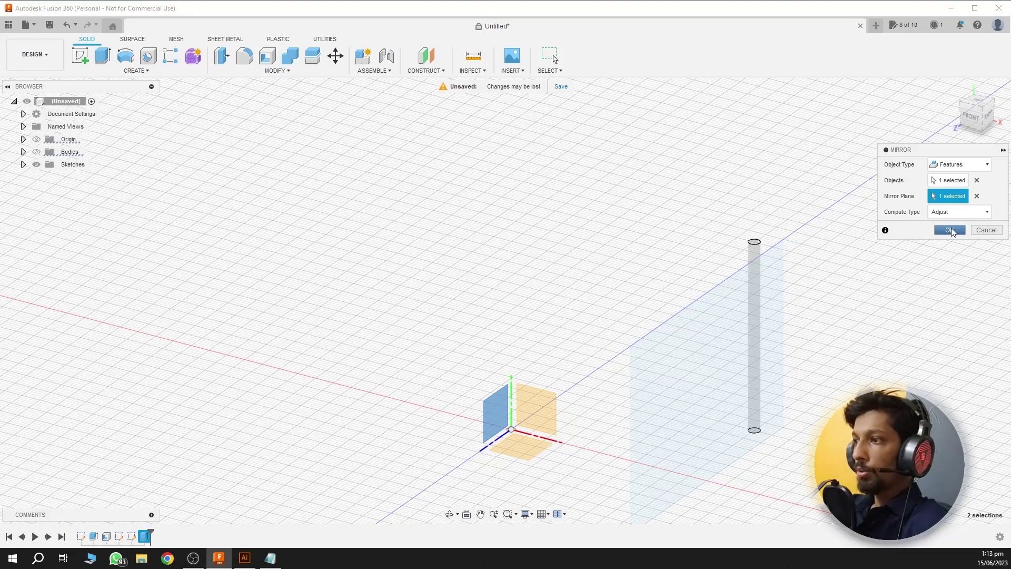
left_click(36, 151)
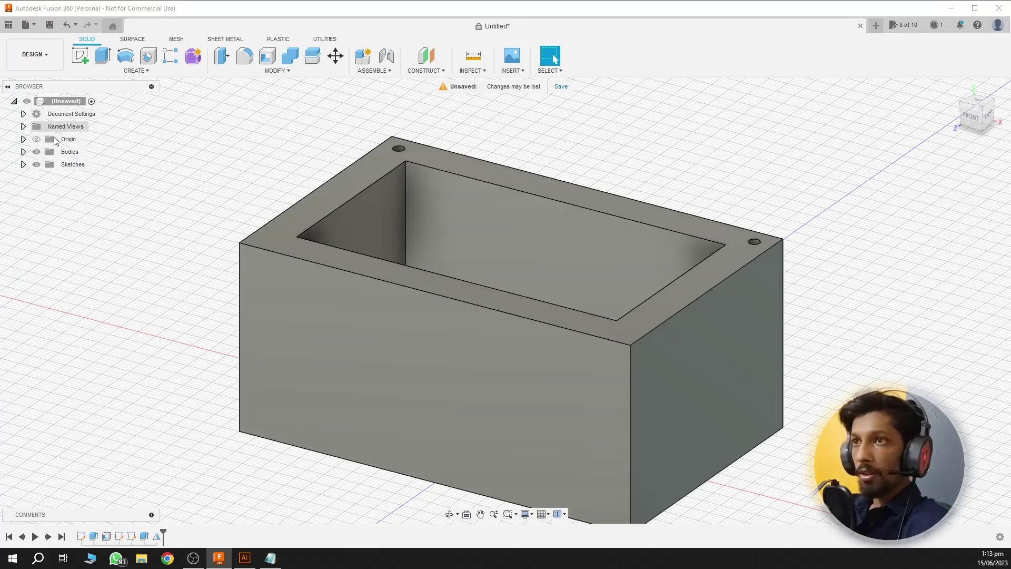
Mirror both hole features across the other origin plane to add holes at the remaining corners
type("s")
type("mir")
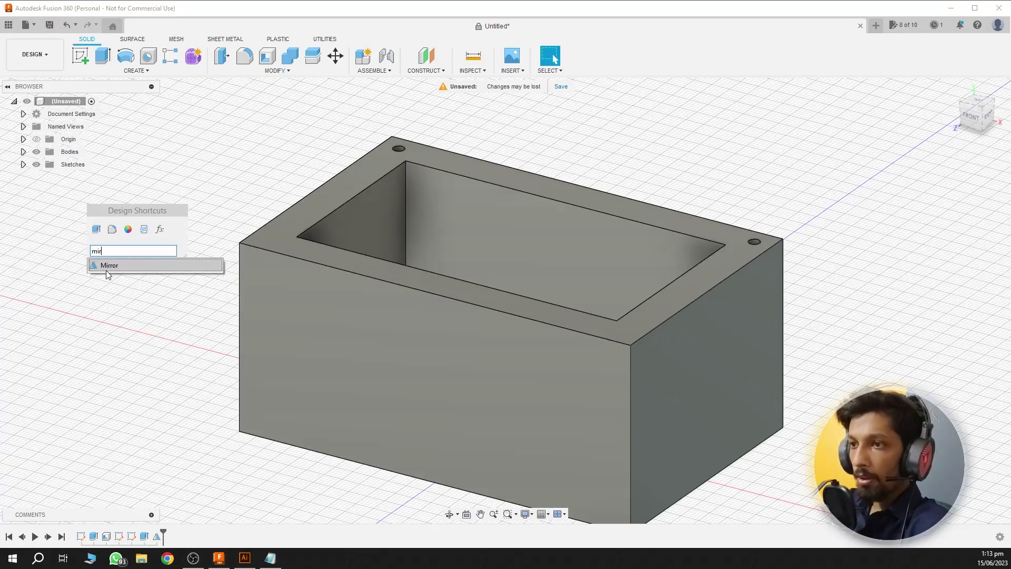
key("Return")
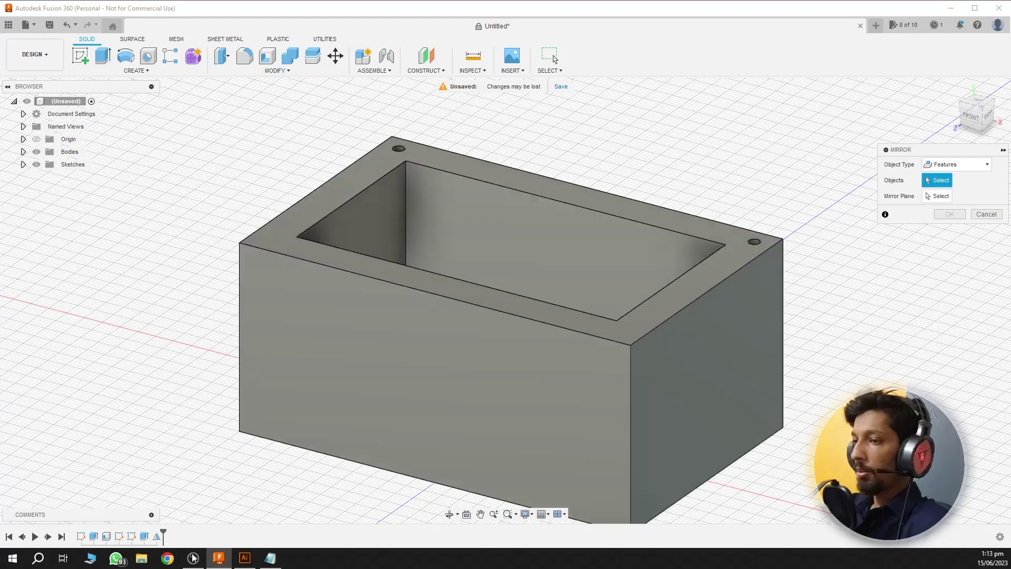
left_click(157, 537)
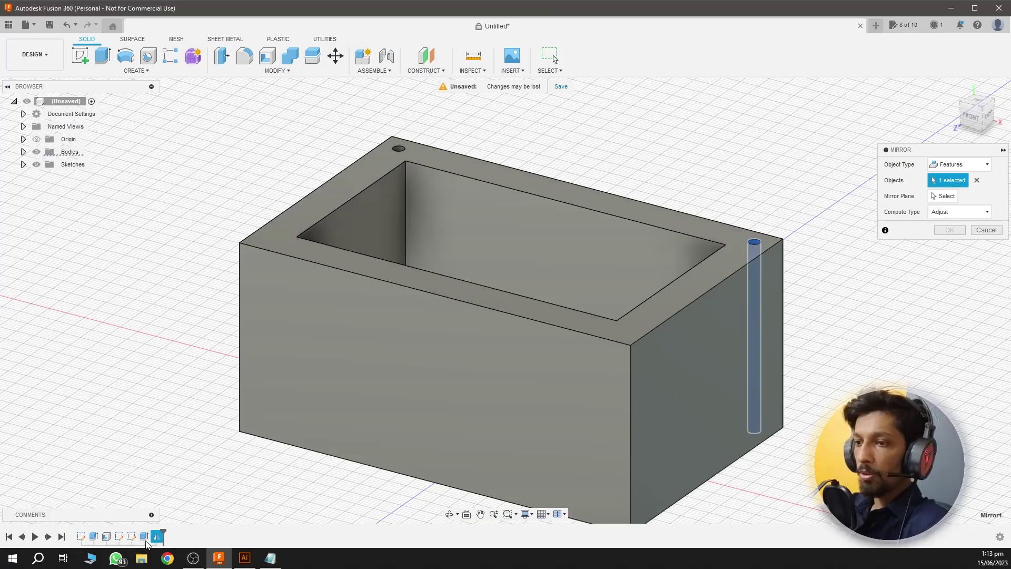
left_click(144, 537)
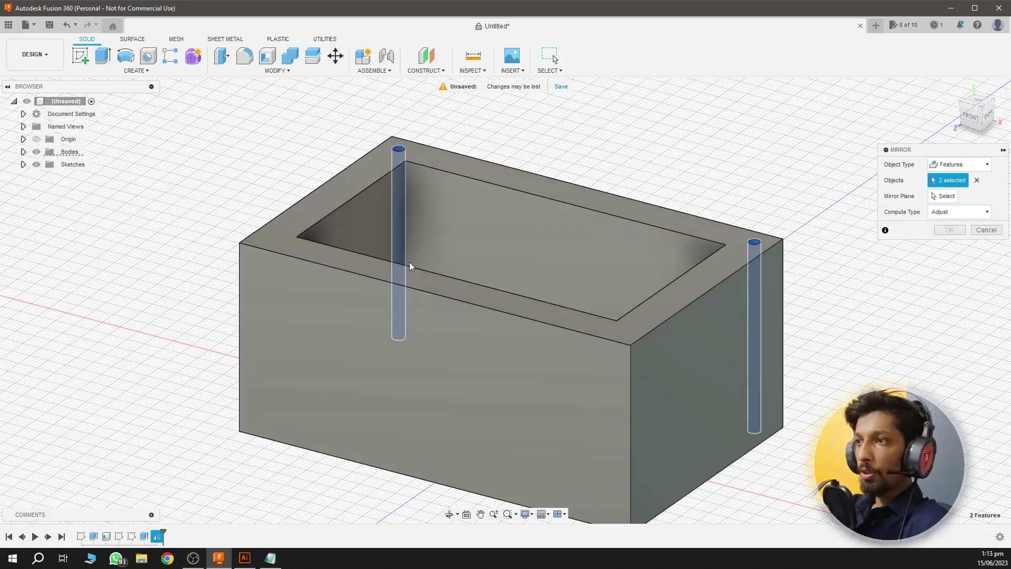
left_click(938, 199)
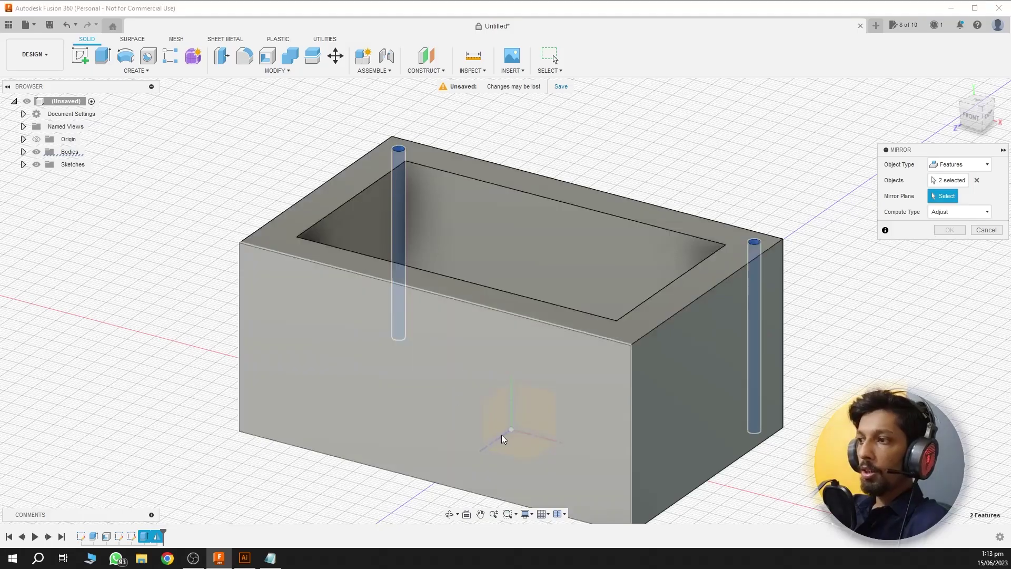
left_click(36, 152)
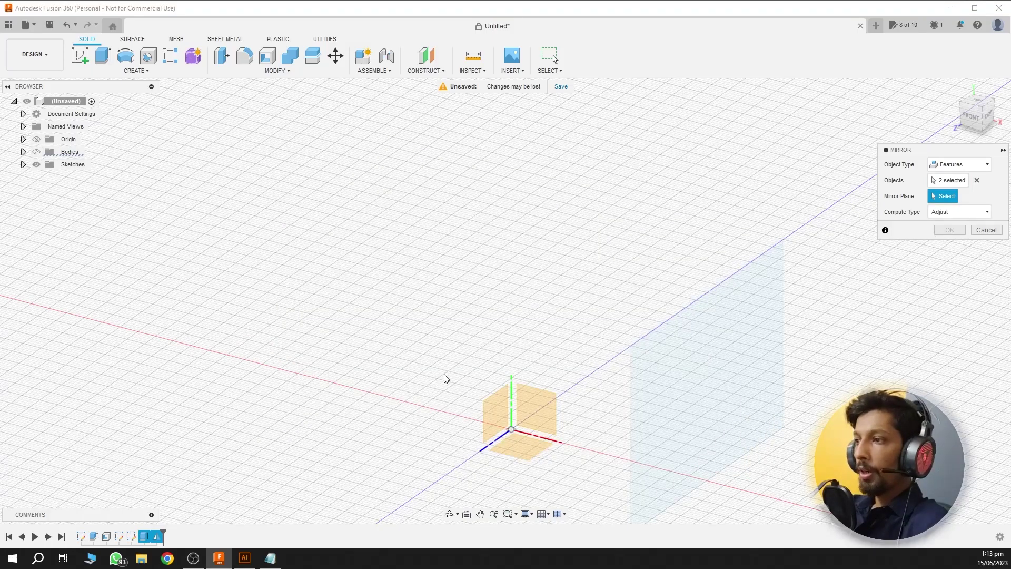
left_click(525, 409)
left_click(949, 231)
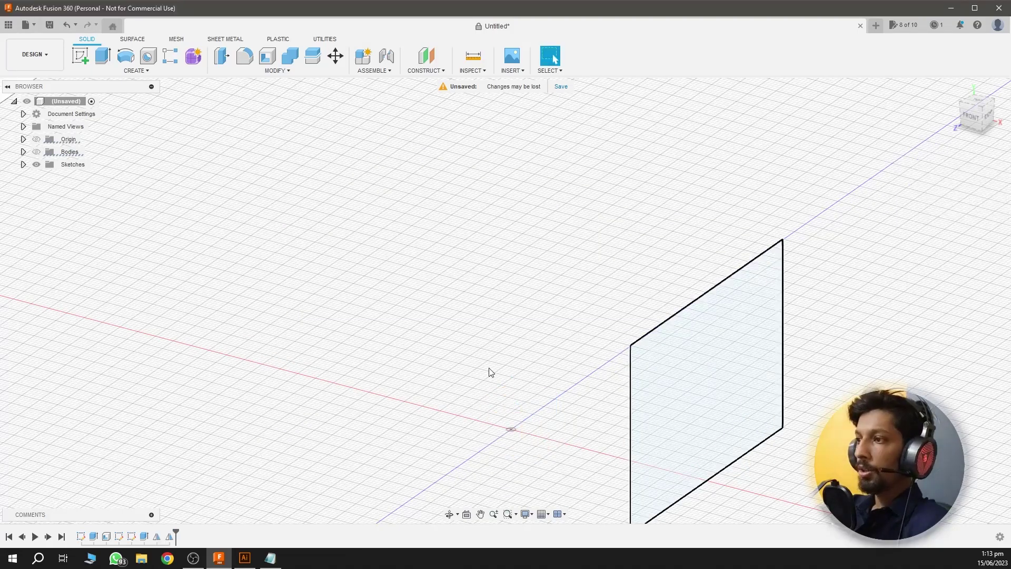
left_click(37, 152)
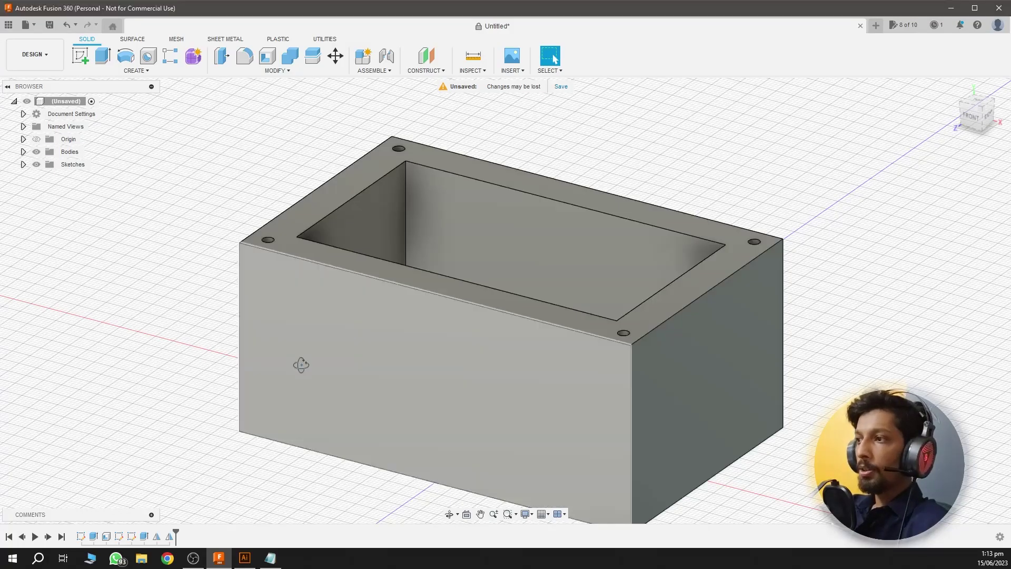
mouse_move(296, 361)
middle_mouse_down("shift")
mouse_move(327, 395)
mouse_move(365, 291)
mouse_move(301, 402)
middle_mouse_up("shift")
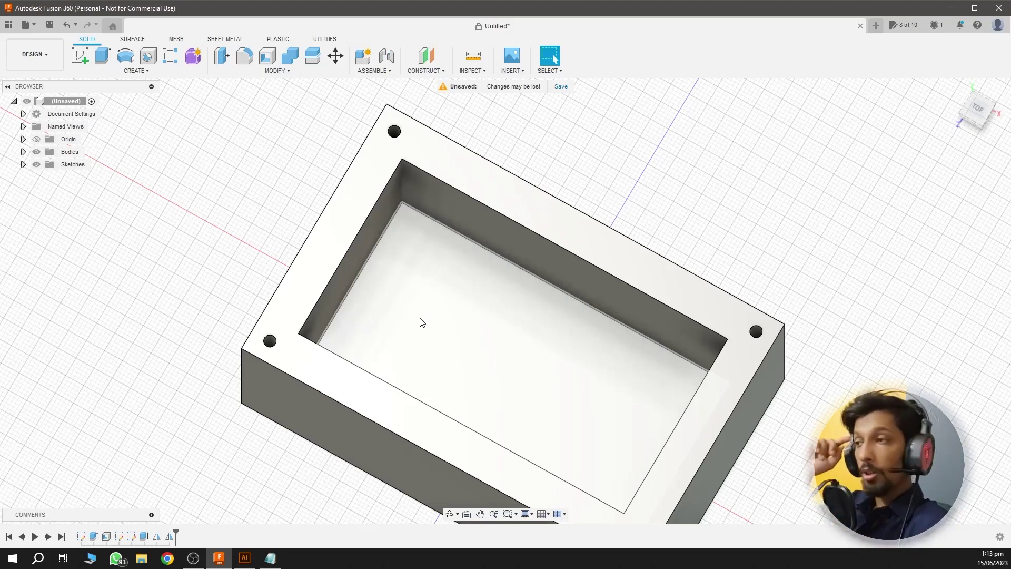
mouse_move(416, 329)
middle_mouse_down("shift")
mouse_move(477, 367)
mouse_move(435, 318)
middle_mouse_up("shift")
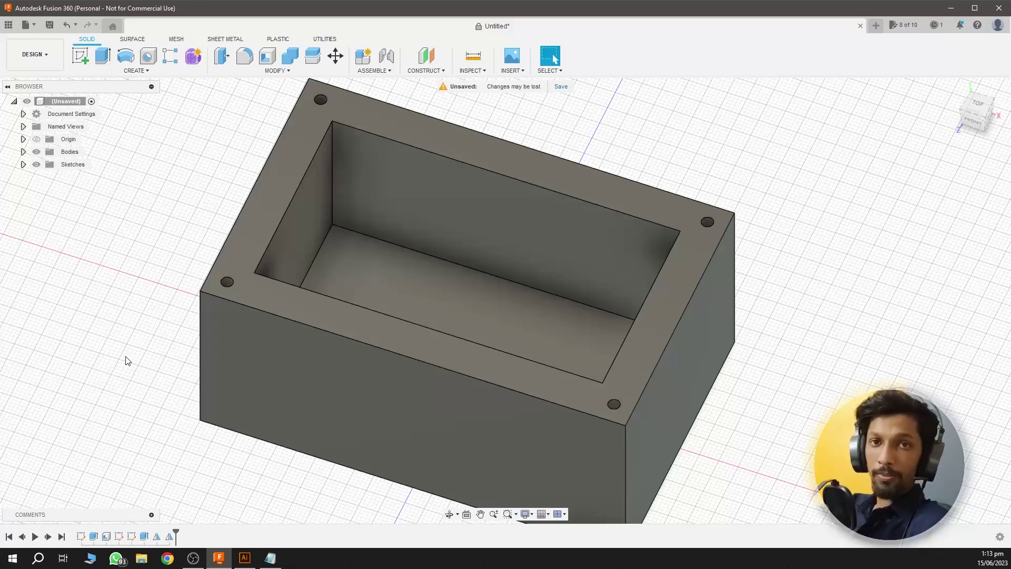
Change the Boxheight parameter to 60 mm in Change Parameters
left_click(275, 70)
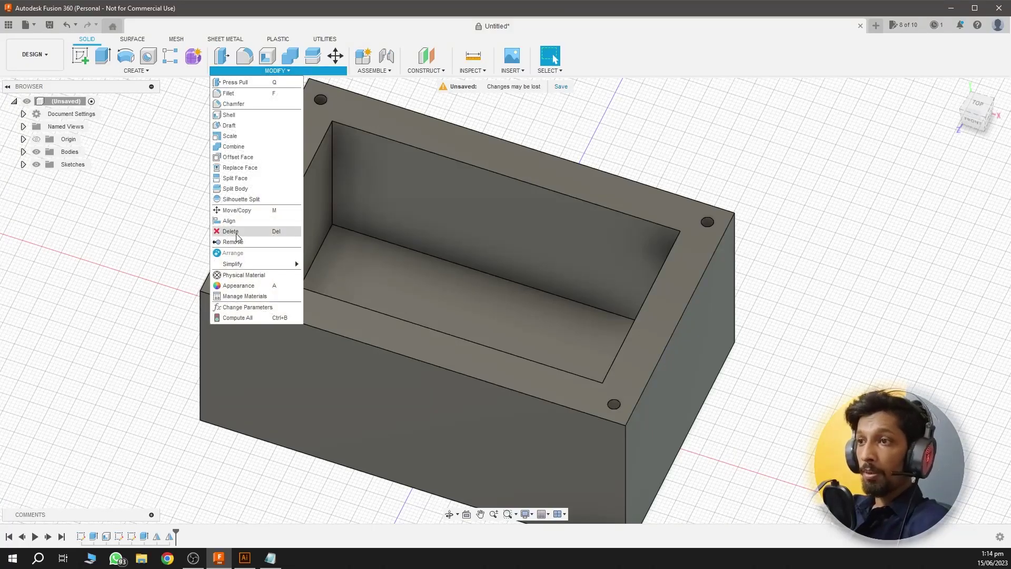
left_click(232, 307)
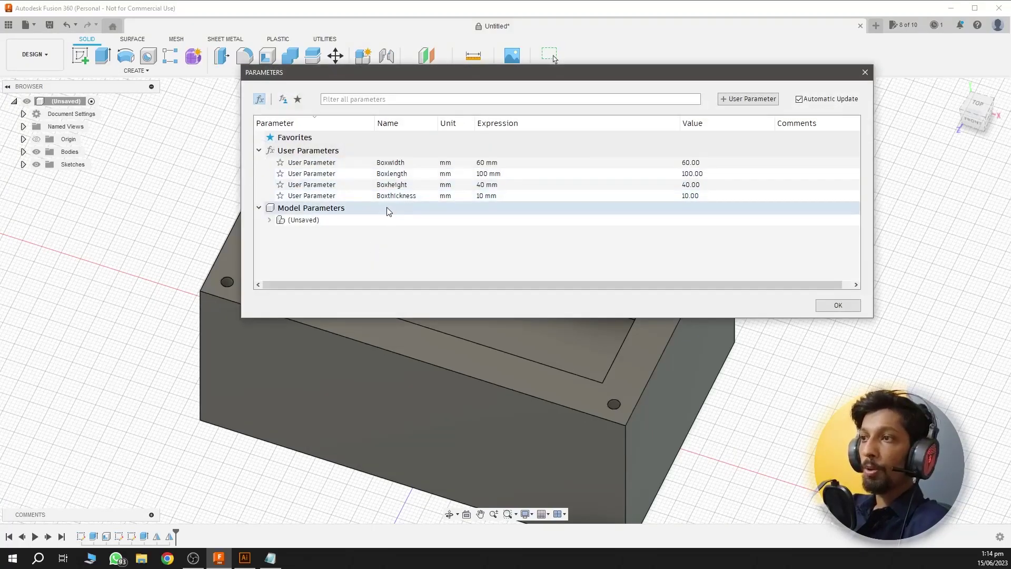
left_click(490, 185)
type("60")
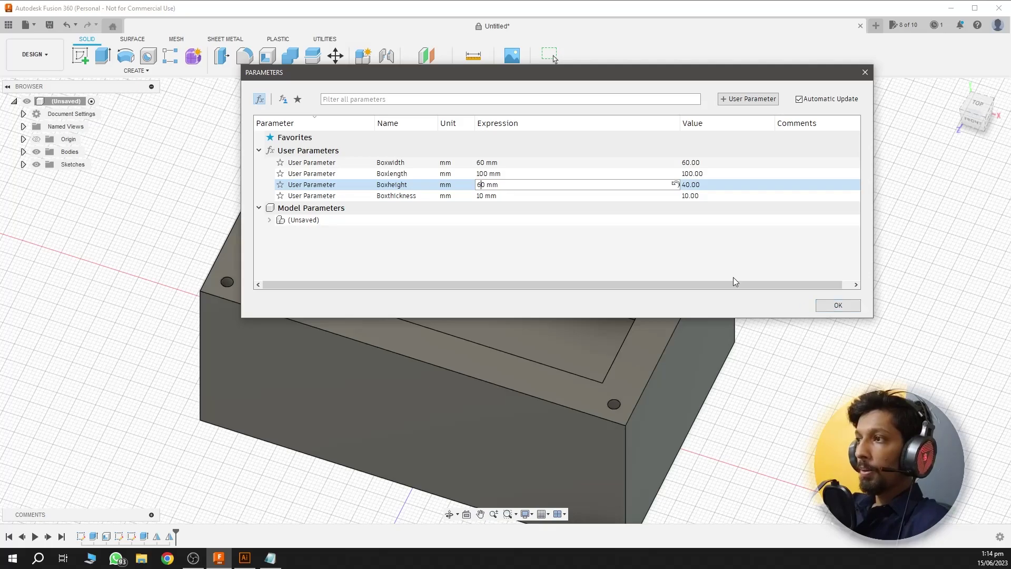
key("Return")
left_click(837, 305)
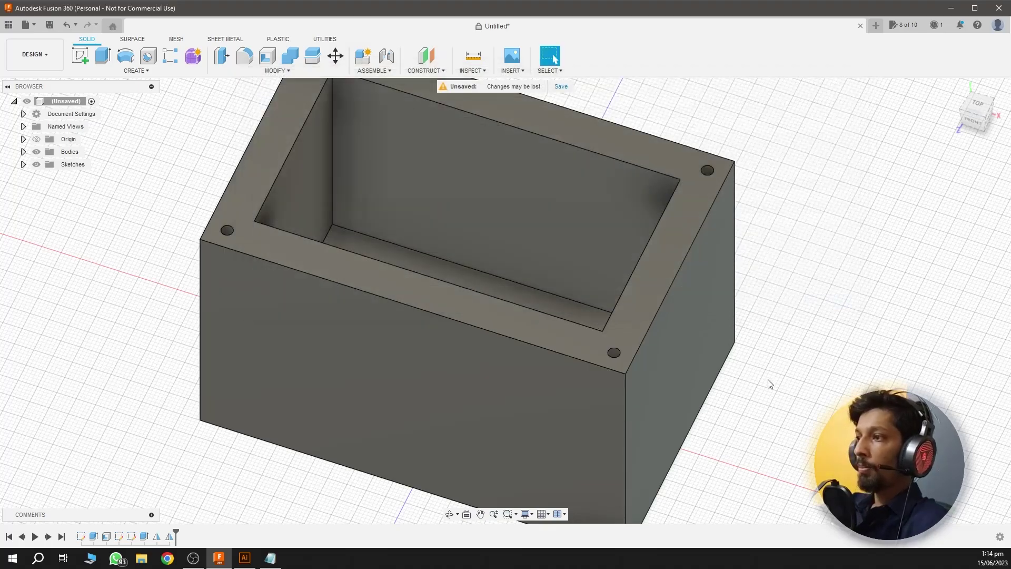
mouse_move(769, 384)
middle_mouse_down("shift")
mouse_move(781, 357)
mouse_move(775, 268)
mouse_move(754, 390)
mouse_move(759, 404)
mouse_move(789, 394)
mouse_move(792, 467)
middle_mouse_up("shift")
Edit Sketch3 and dimension the corner hole circle to 4 mm diameter
key("Escape")
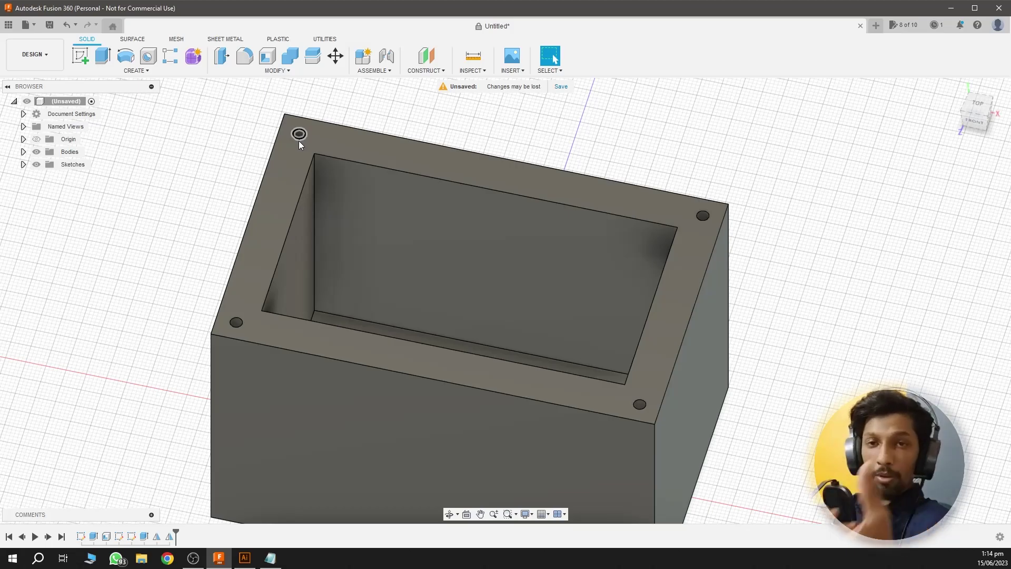
left_click(131, 537)
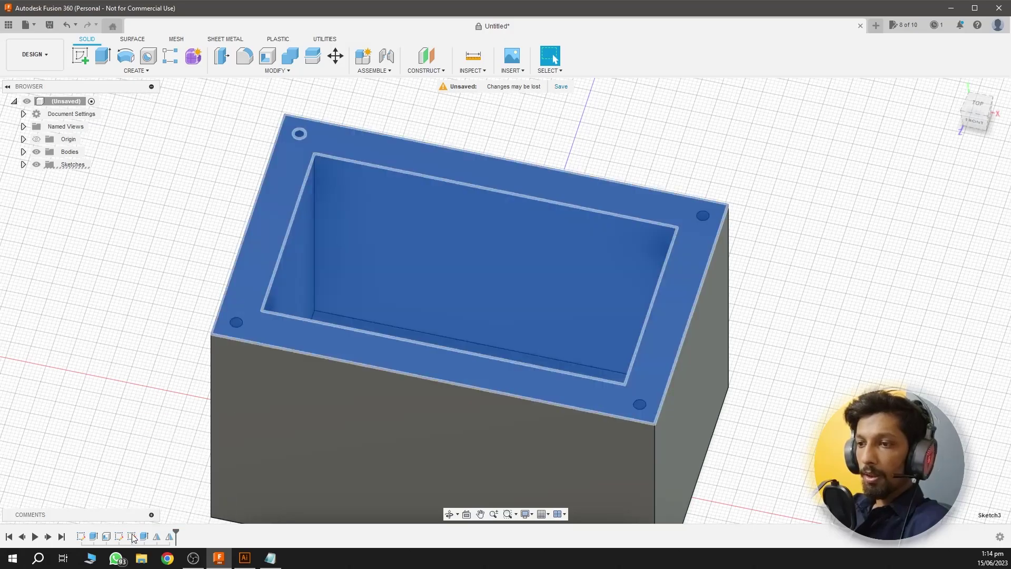
right_click(132, 537)
left_click(158, 434)
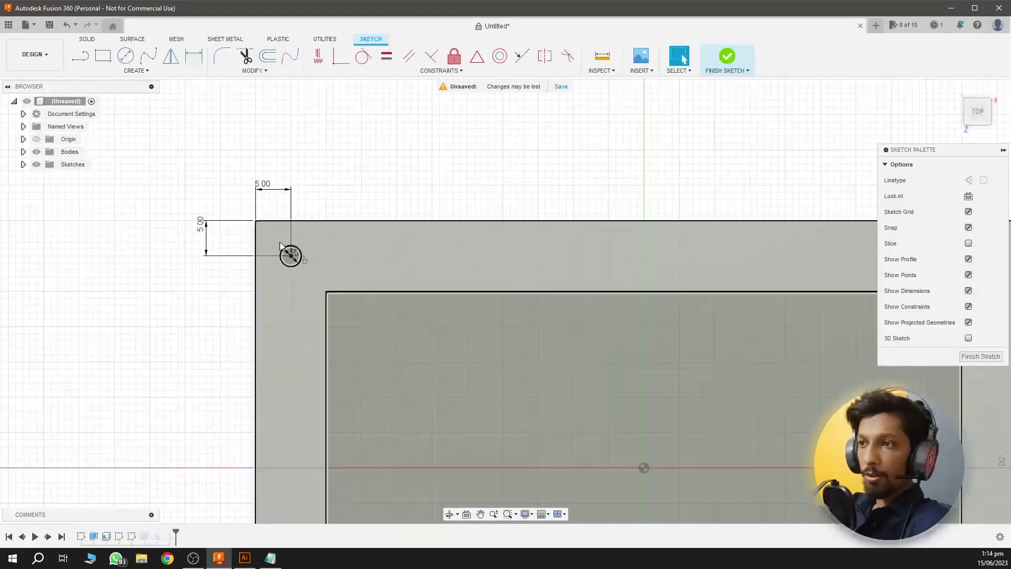
scroll(280, 242, "up", 2)
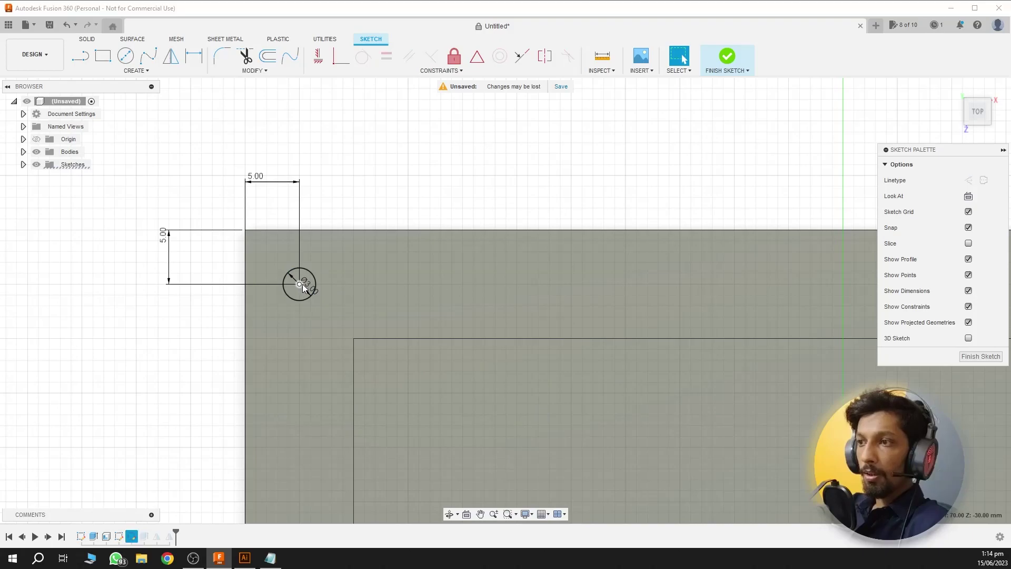
left_click(300, 286)
left_click(309, 286)
key("d")
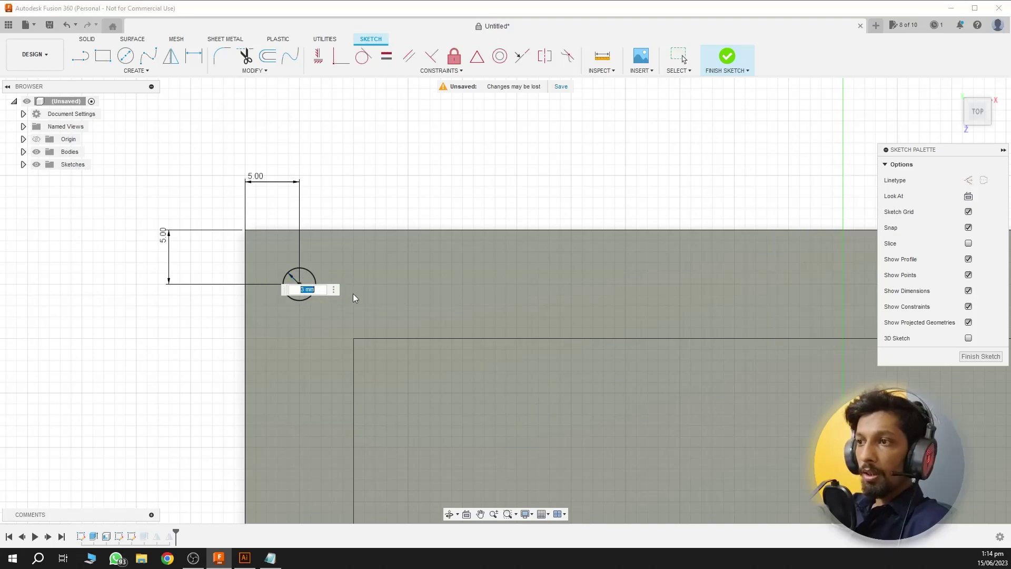
type("4")
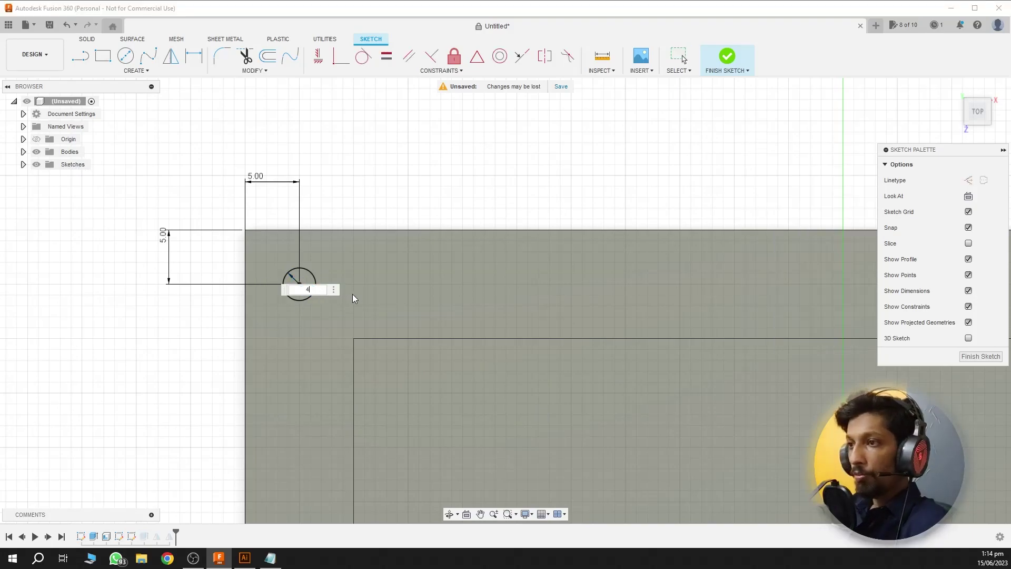
key("Return")
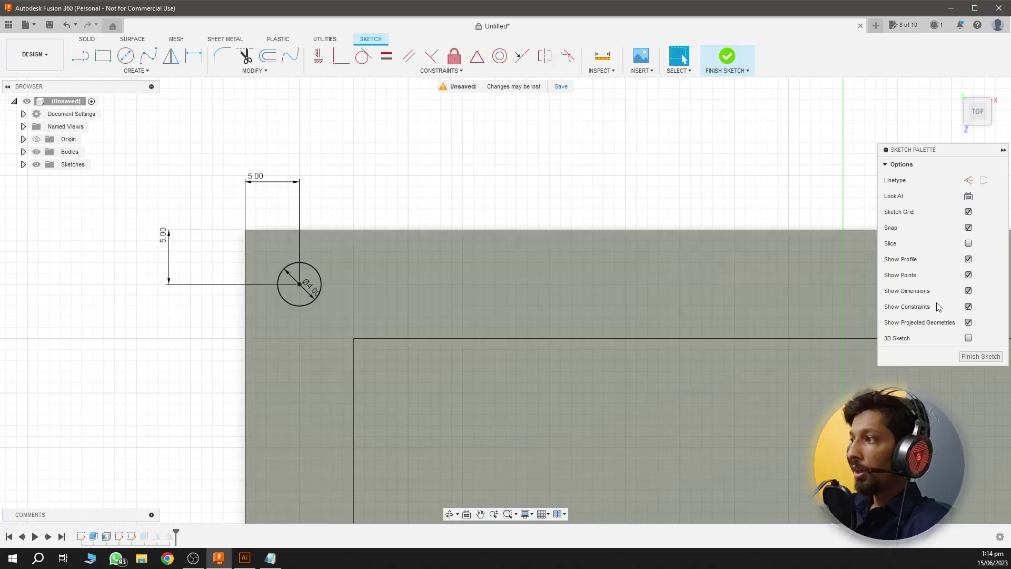
left_click(964, 357)
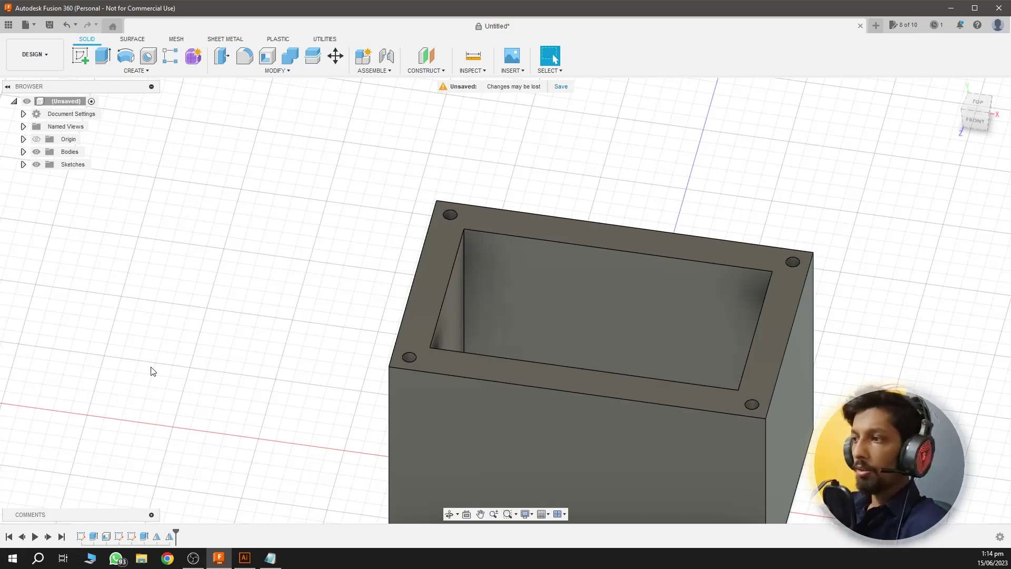
middle_click_drag(402, 388, 232, 274)
mouse_move(244, 278)
left_mouse_down()
mouse_move(421, 295)
mouse_move(381, 319)
left_mouse_up()
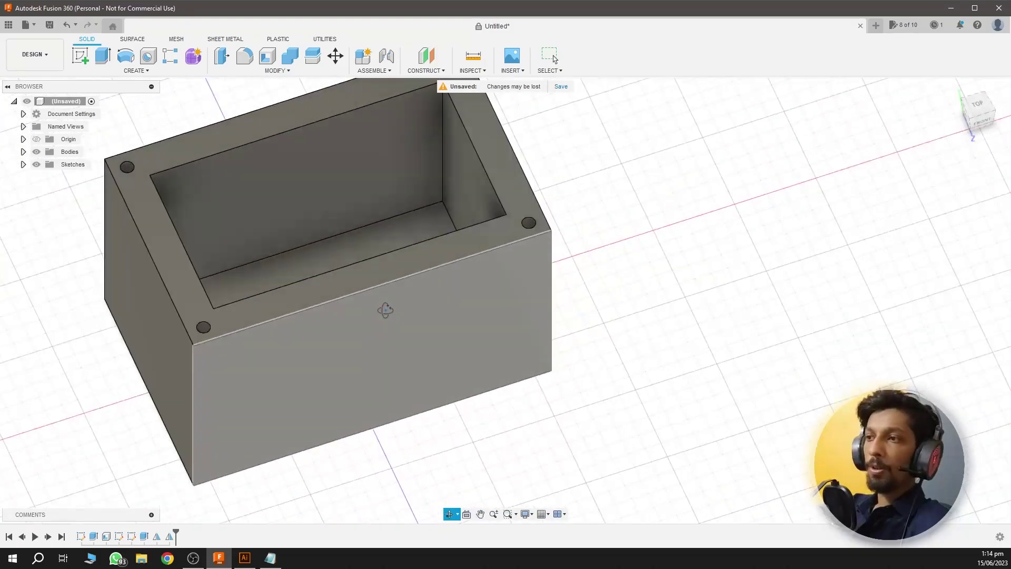
key("Escape")
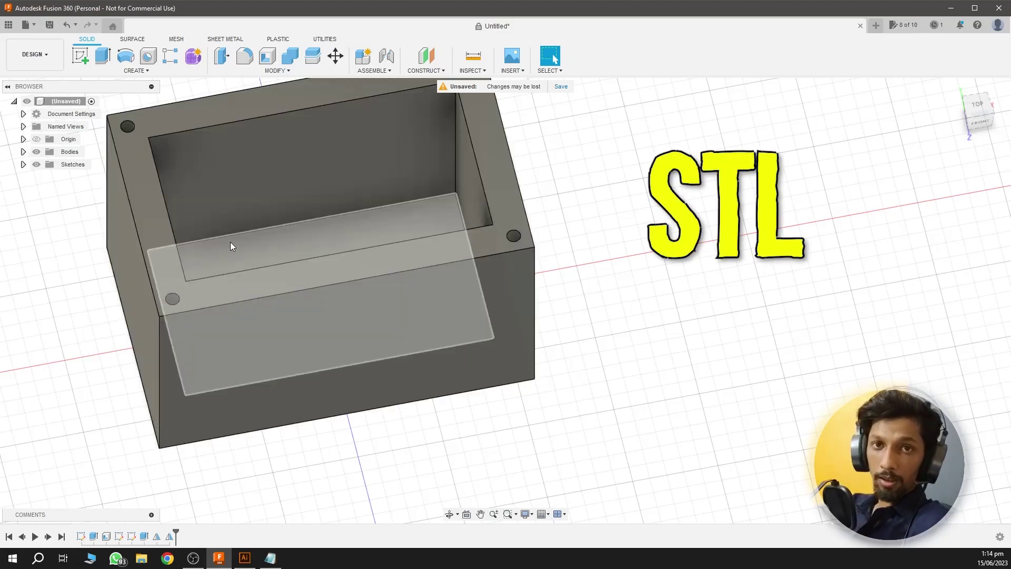
middle_click_drag(230, 246, 499, 320, "shift")
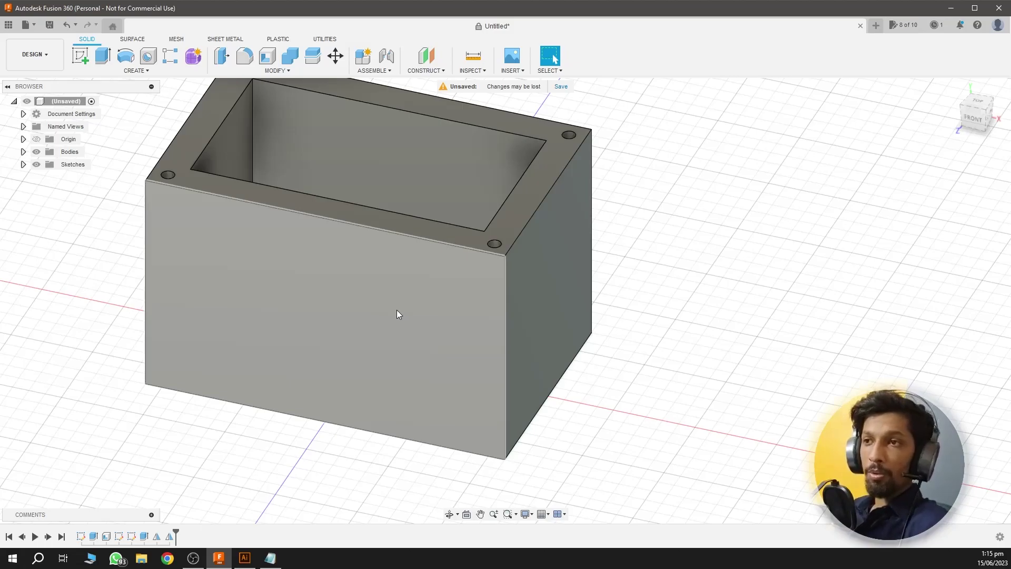
Save Body1 as a binary millimetre STL mesh named Body1 on the Desktop
left_click(23, 151)
left_click(78, 165)
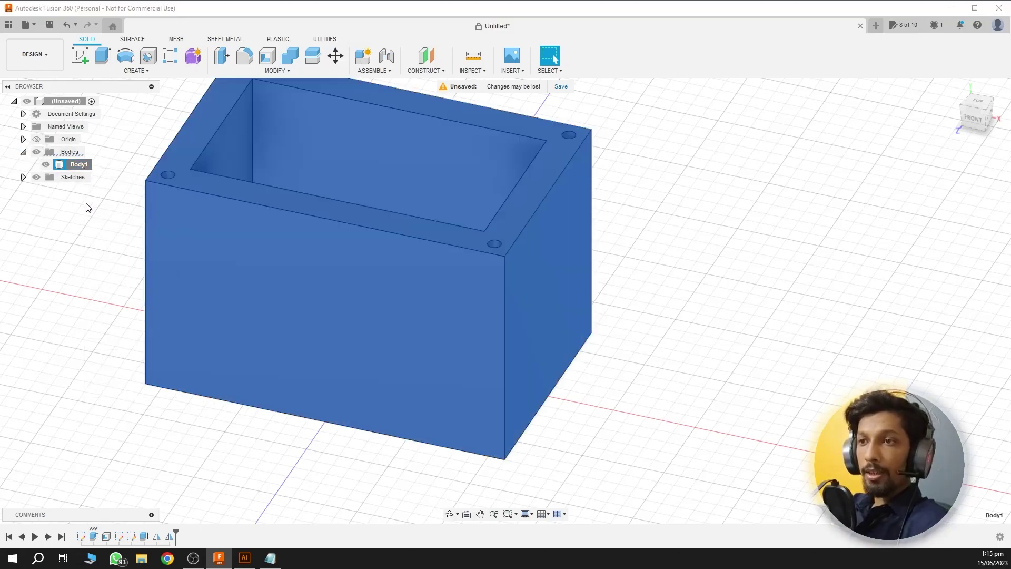
right_click(79, 166)
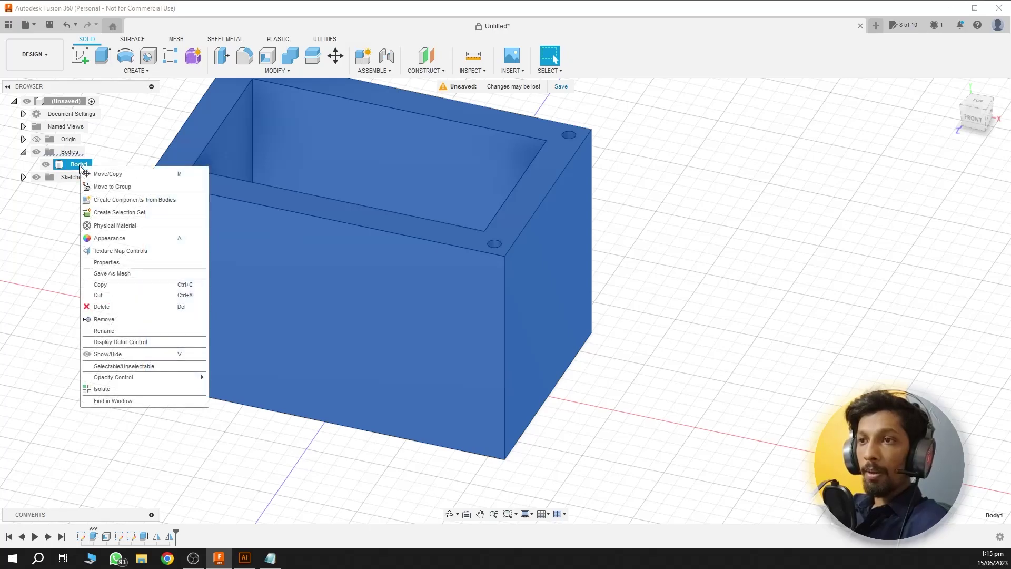
left_click(112, 273)
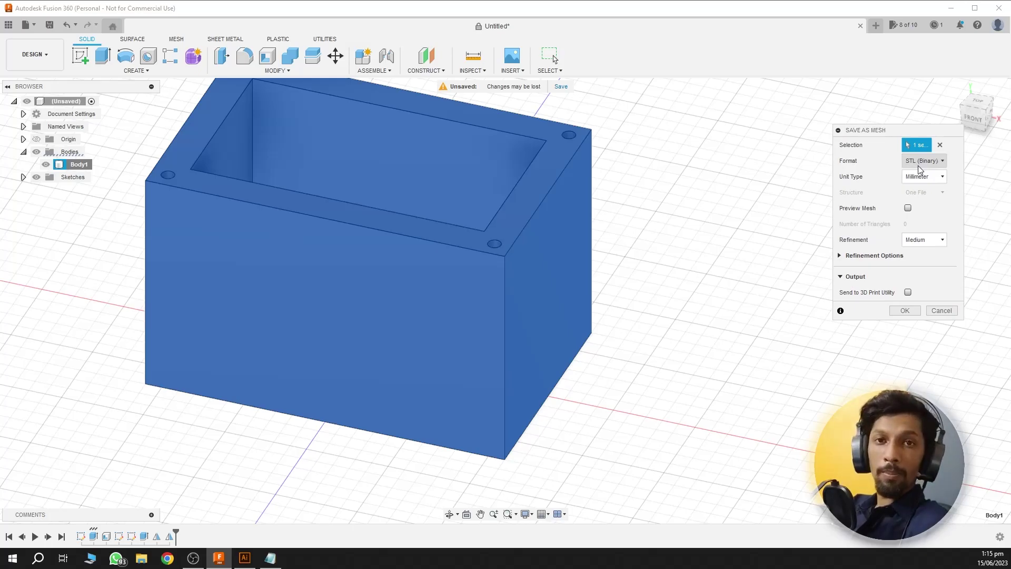
left_click(908, 209)
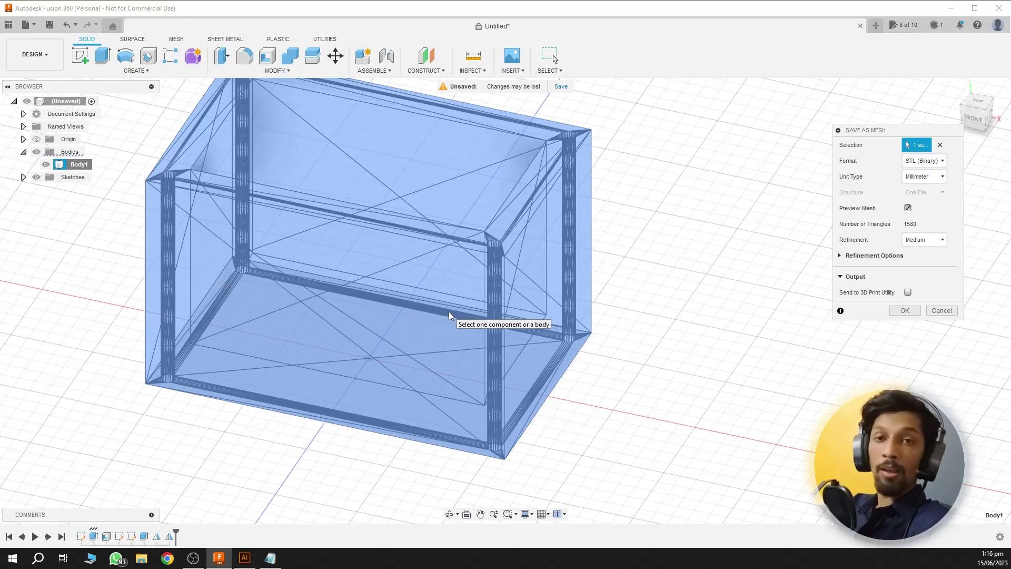
left_click(909, 208)
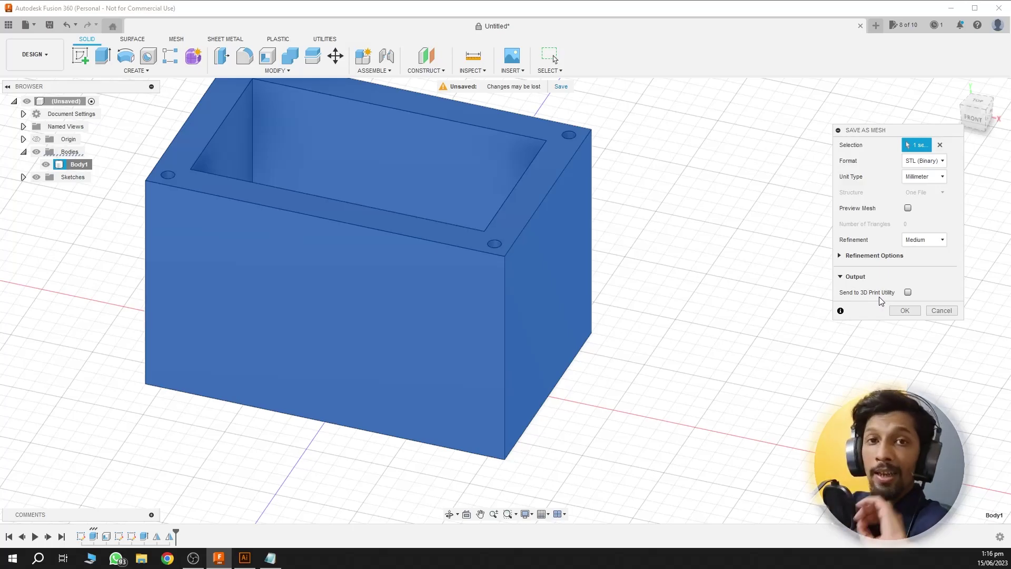
left_click(908, 292)
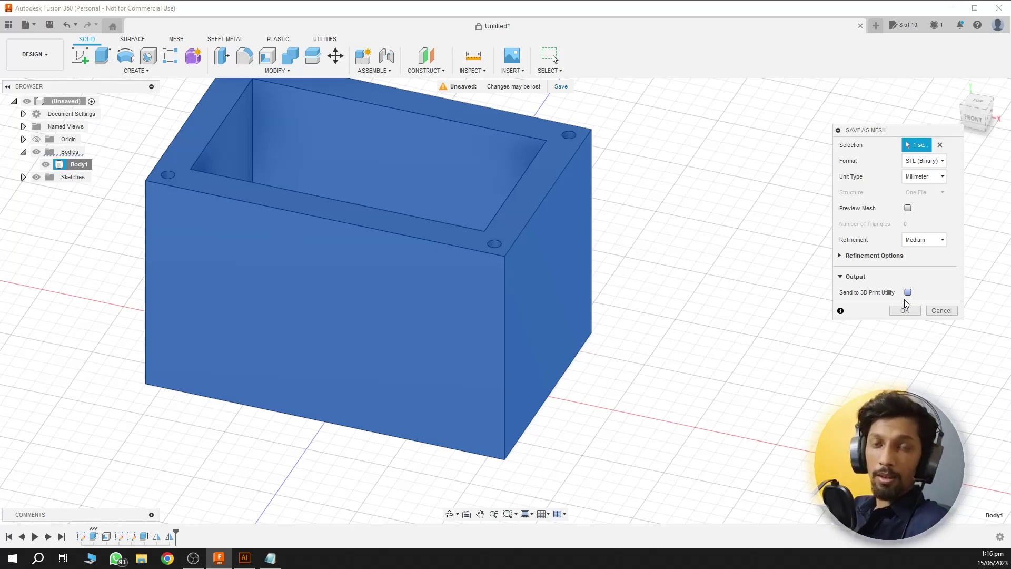
left_click(905, 309)
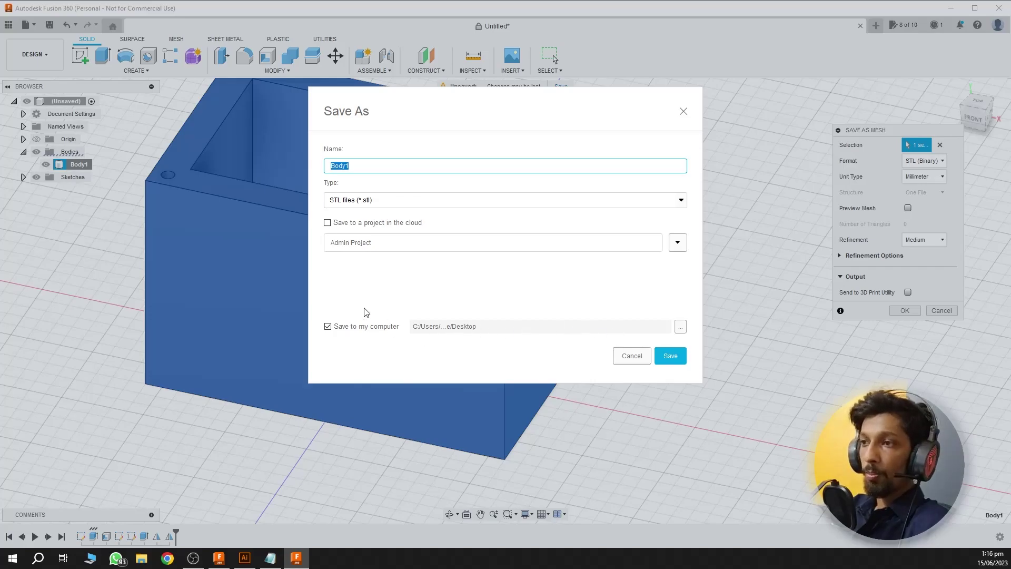
left_click(660, 353)
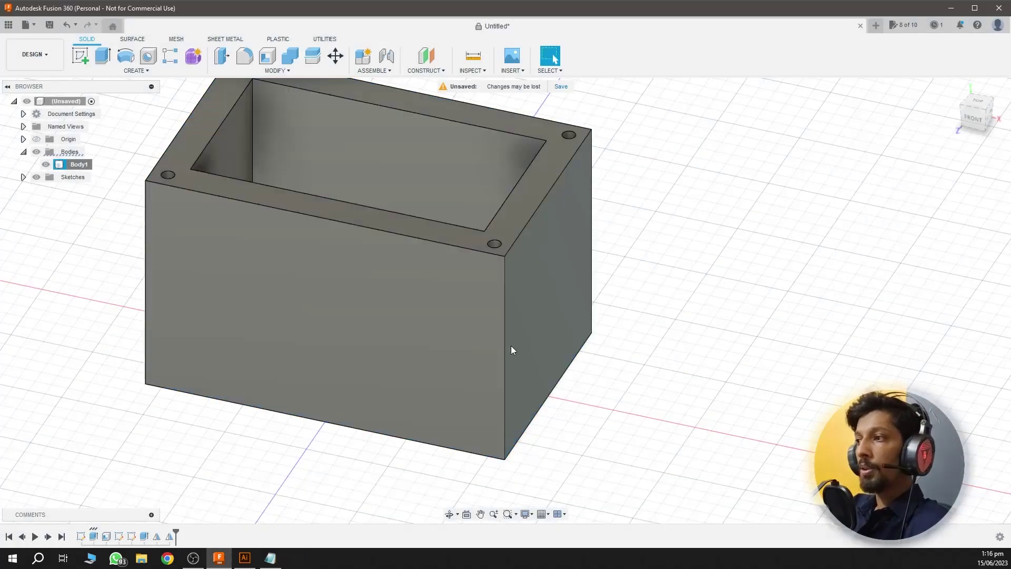
Minimise Fusion 360, place Body1 beside Sheetmetal, and open Body1.stl in Paint 3D
left_click(956, 8)
left_click_drag(342, 163, 618, 247)
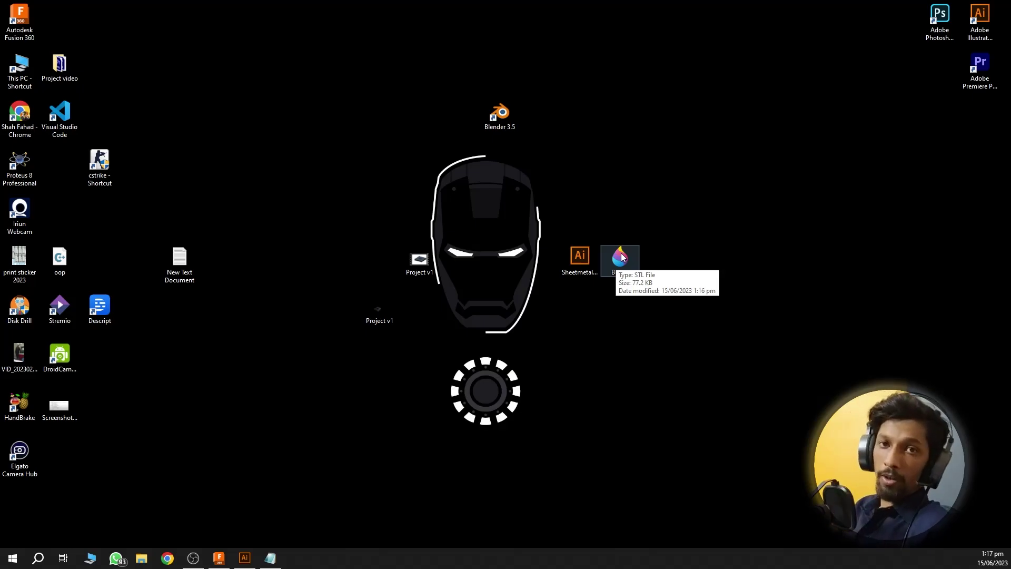
double_click(620, 259)
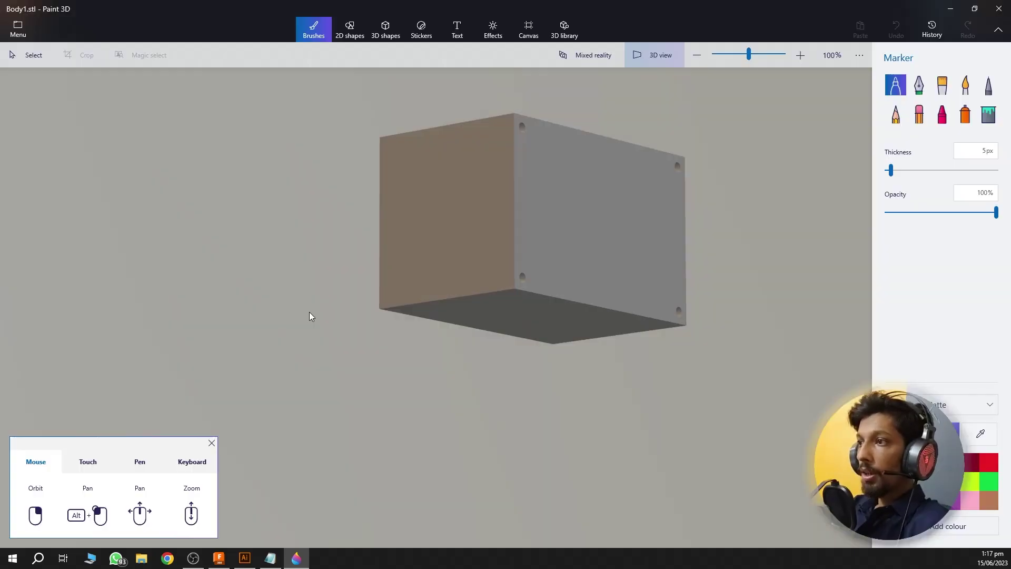
Orbit the Paint 3D box model to view its open underside and corner holes
mouse_move(309, 316)
left_mouse_down()
mouse_move(382, 390)
mouse_move(508, 337)
mouse_move(560, 284)
mouse_move(573, 210)
mouse_move(501, 206)
mouse_move(501, 153)
mouse_move(485, 189)
mouse_move(562, 296)
mouse_move(626, 279)
mouse_move(201, 262)
mouse_move(293, 267)
mouse_move(336, 362)
mouse_move(176, 264)
mouse_move(104, 255)
mouse_move(49, 293)
mouse_move(97, 302)
mouse_move(81, 296)
mouse_move(84, 285)
mouse_move(82, 294)
left_mouse_up()
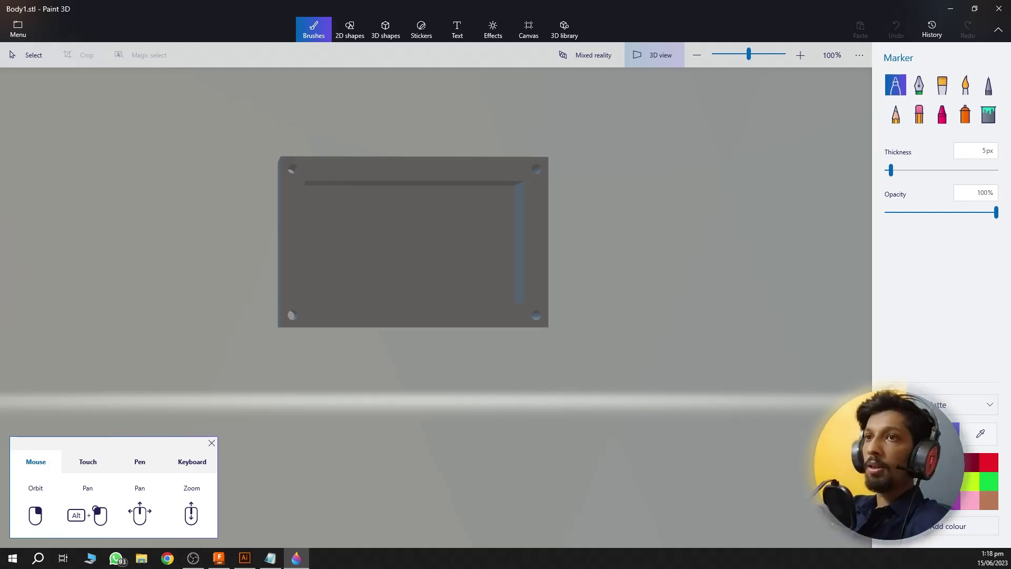
right_click(412, 294)
key("Escape")
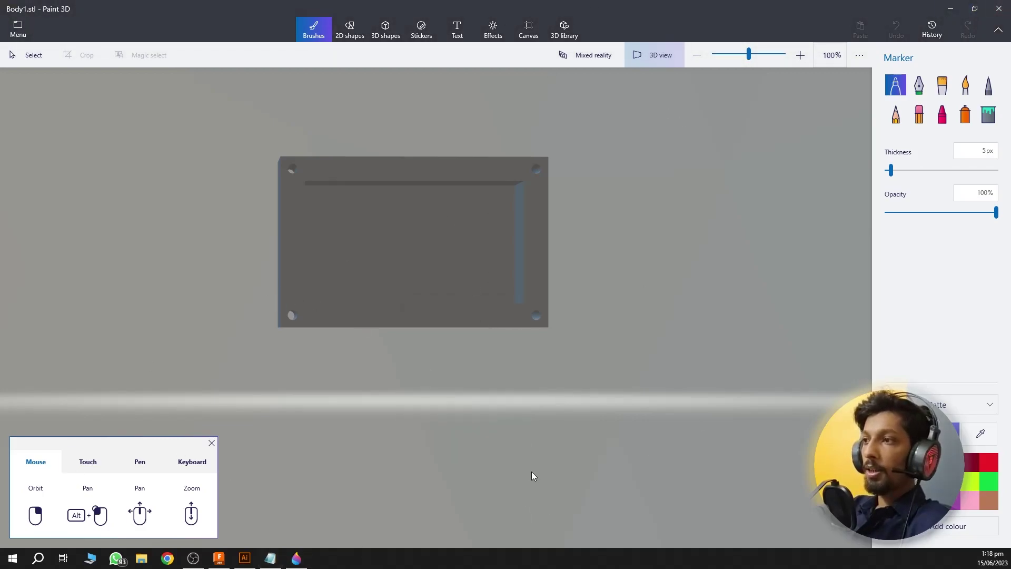
Search the web in Chrome for 'stl viewer online'
left_click(177, 560)
type("sl")
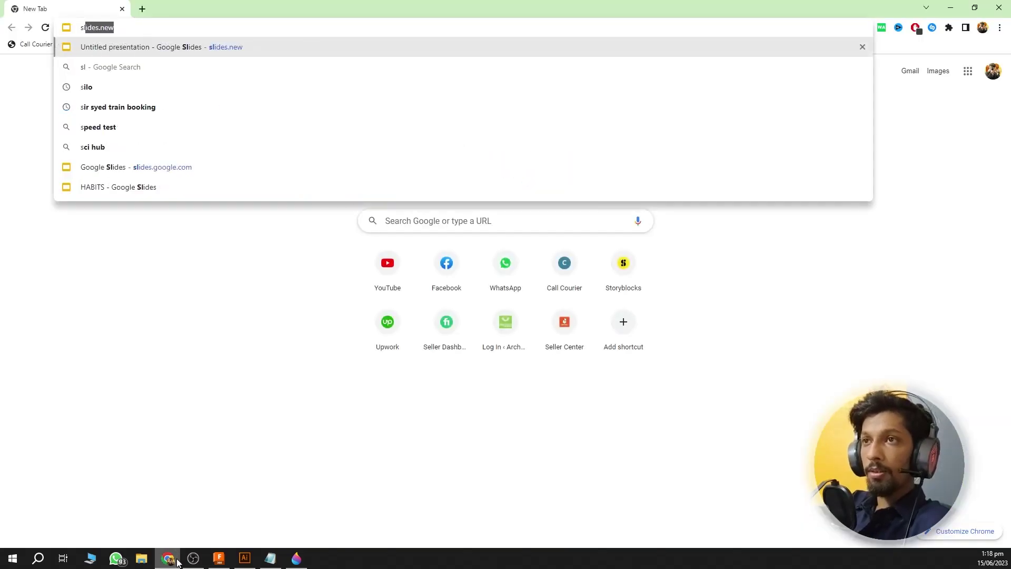
key("BackSpace")
key("BackSpace")
type("tl v")
key("Down")
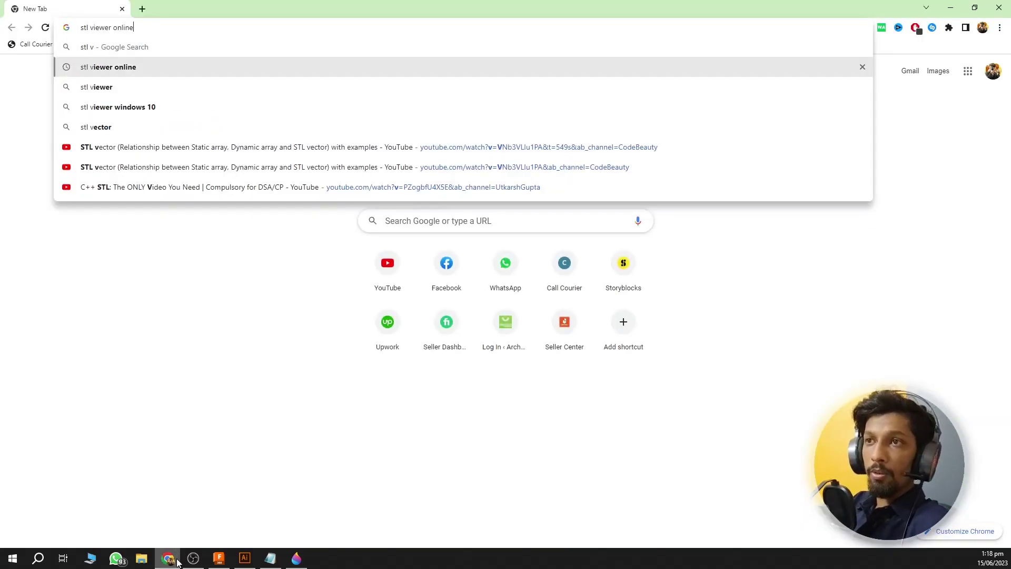
key("Return")
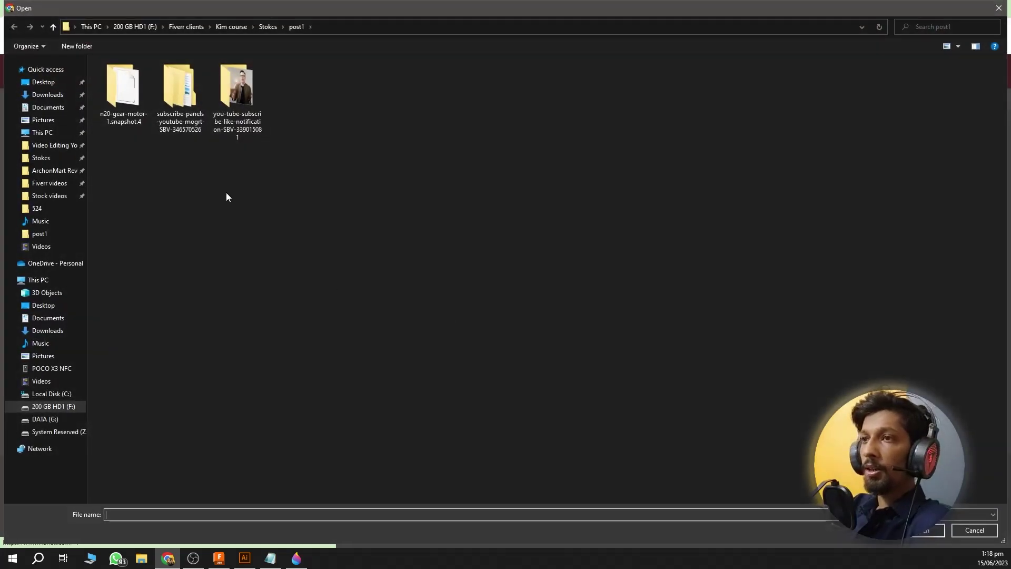
Load Body1 from the Desktop into viewstl.com and rotate the model
left_click(43, 82)
double_click(180, 111)
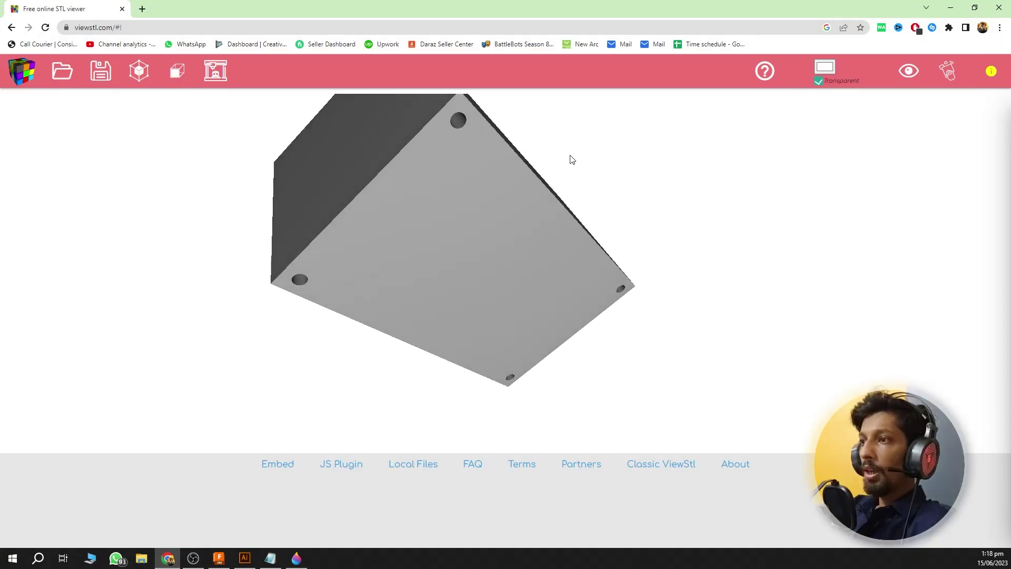
mouse_move(572, 159)
left_mouse_down()
mouse_move(680, 185)
mouse_move(751, 223)
mouse_move(723, 253)
mouse_move(442, 235)
mouse_move(485, 282)
mouse_move(413, 323)
mouse_move(295, 350)
mouse_move(244, 334)
mouse_move(713, 264)
mouse_move(713, 235)
mouse_move(654, 284)
mouse_move(653, 334)
mouse_move(716, 336)
left_mouse_up()
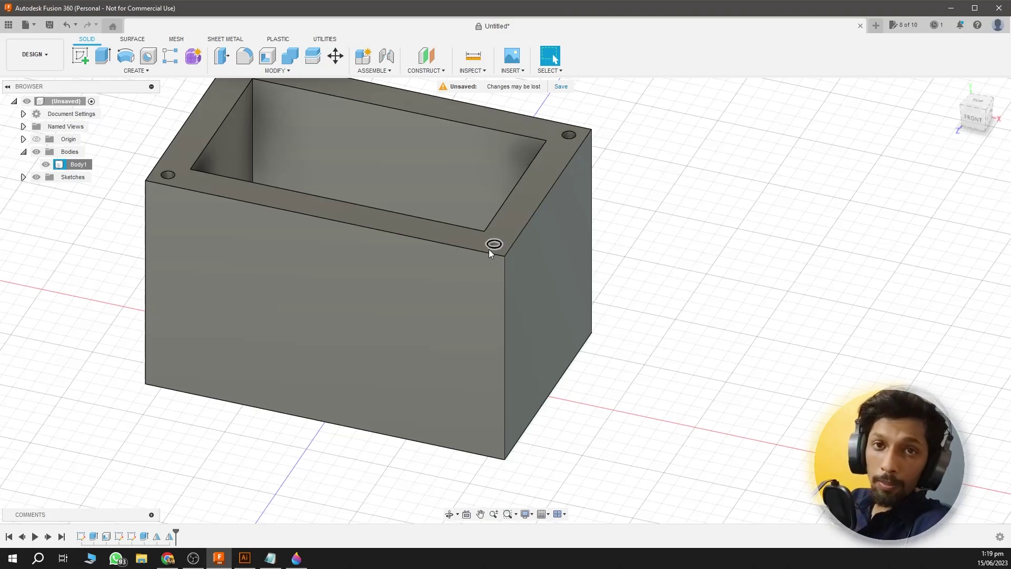
Switch the Project v2 assembly from the Animation workspace to Design
left_click(41, 55)
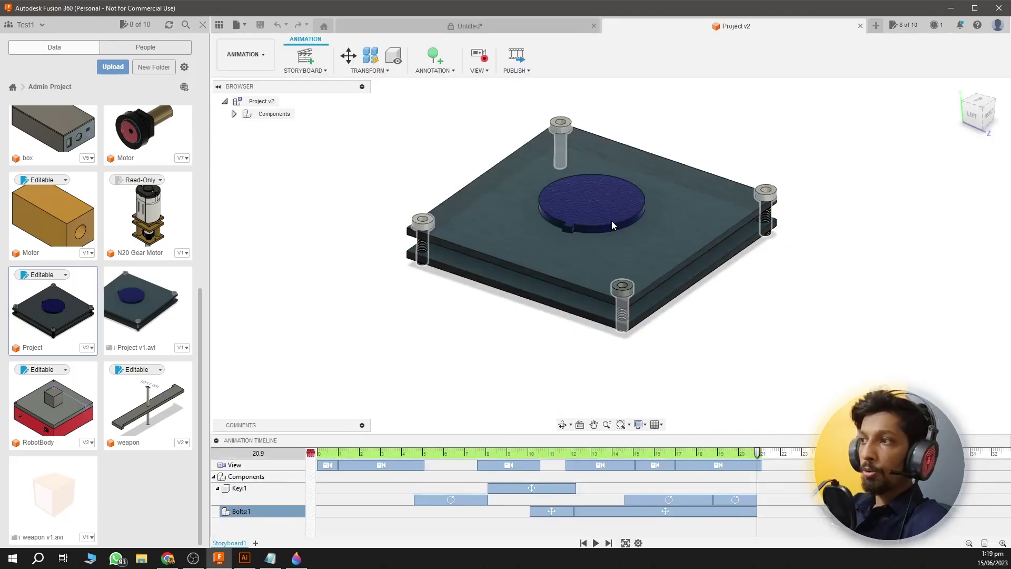
left_click(245, 55)
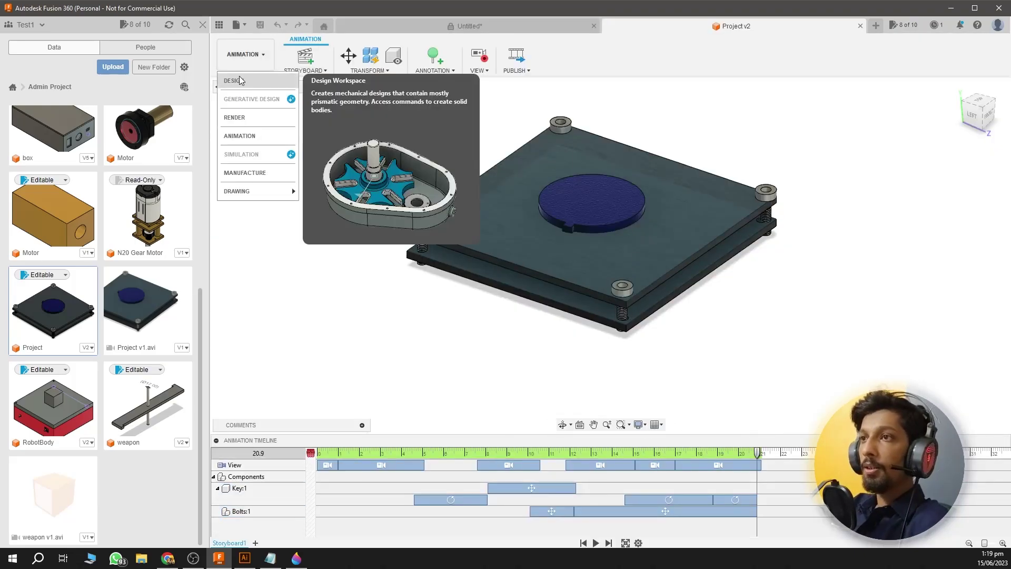
left_click(243, 79)
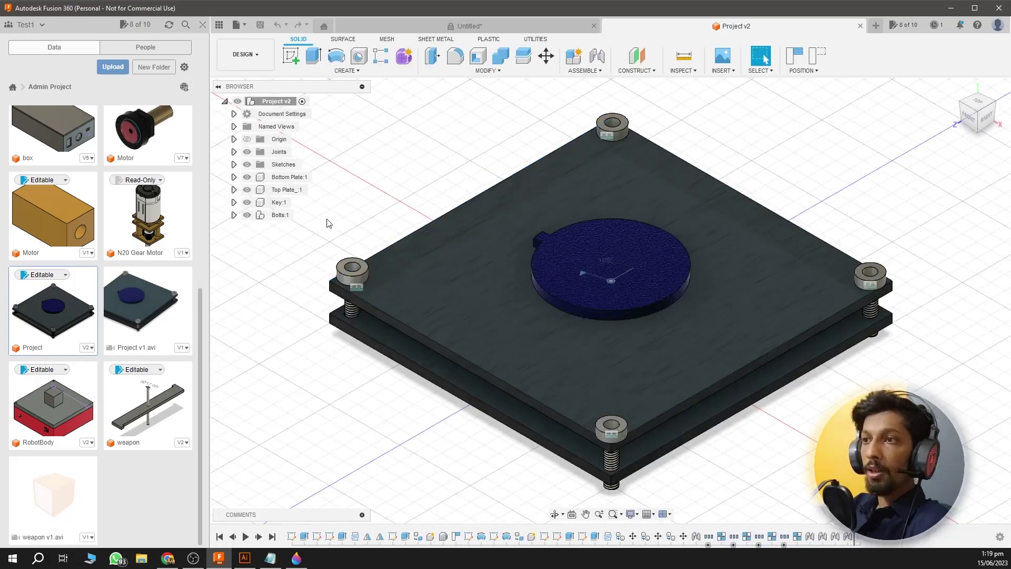
Expand Key:1 > Bodies, toggle Body1's visibility off and on, and bring up its context menu
left_click(234, 202)
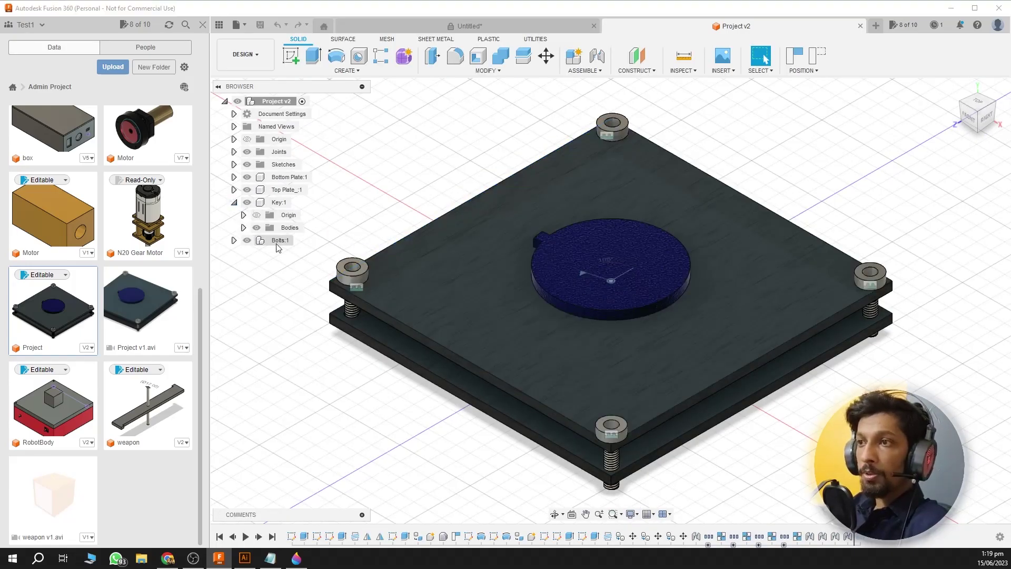
left_click(243, 227)
left_click(266, 240)
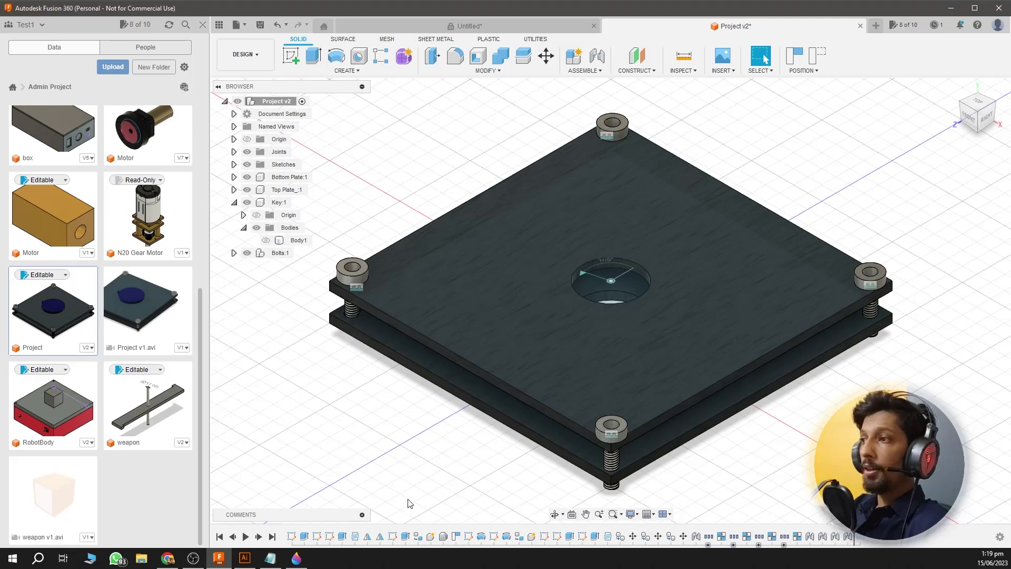
left_click(266, 240)
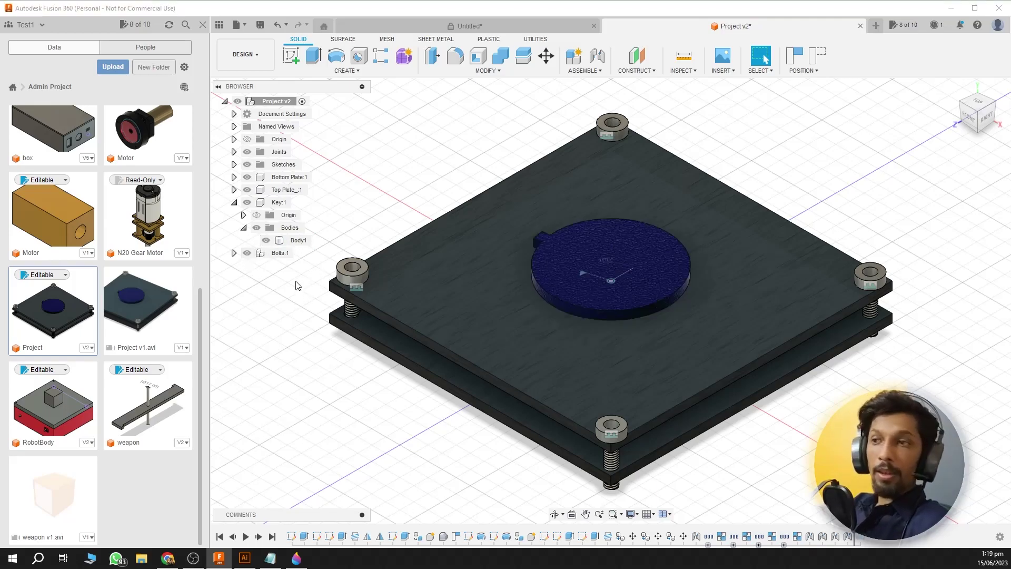
right_click(296, 241)
Save Body1 as a binary STL mesh named 'Test' on the Desktop
left_click(369, 350)
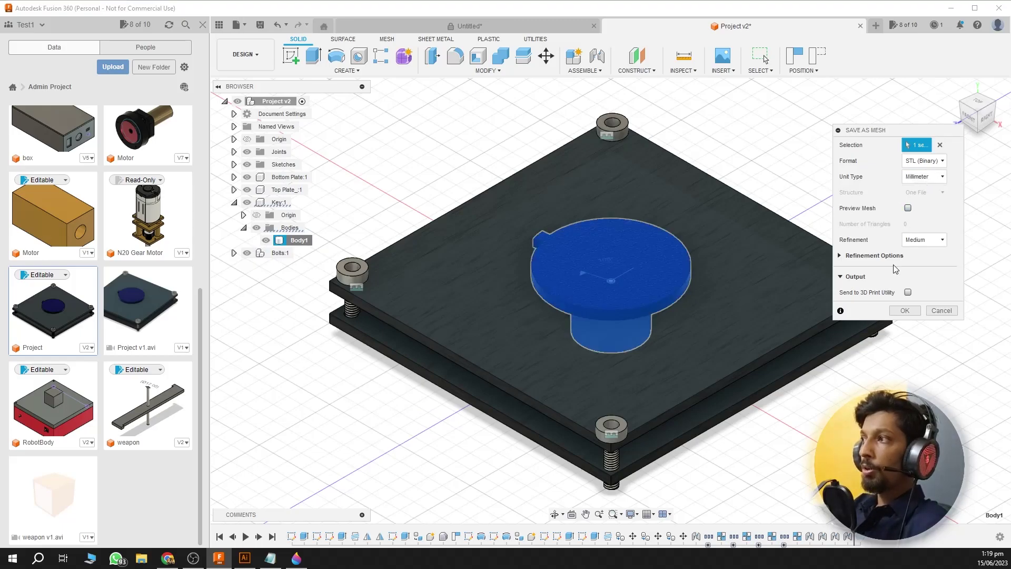
left_click(905, 311)
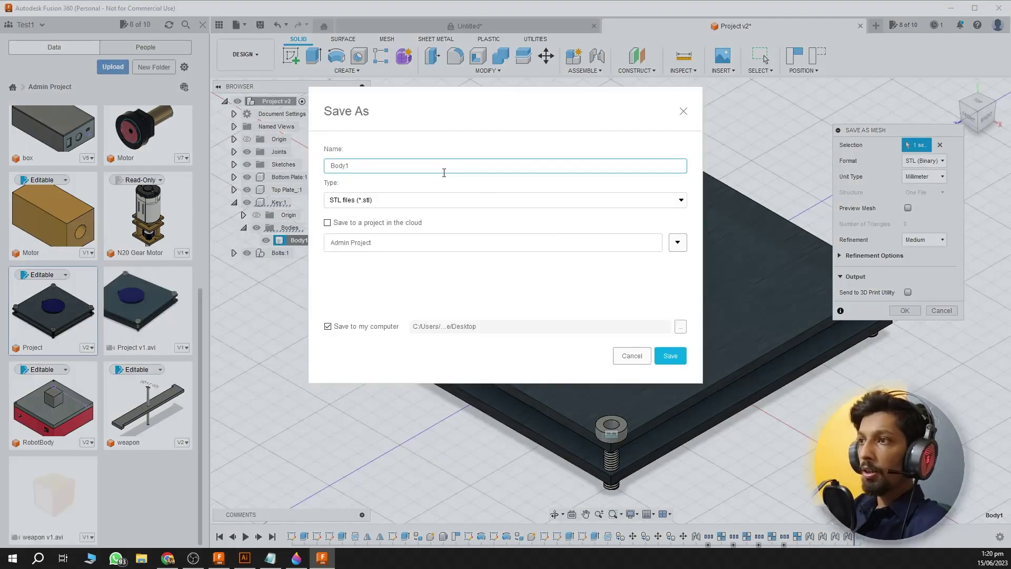
key("BackSpace")
key("BackSpace")
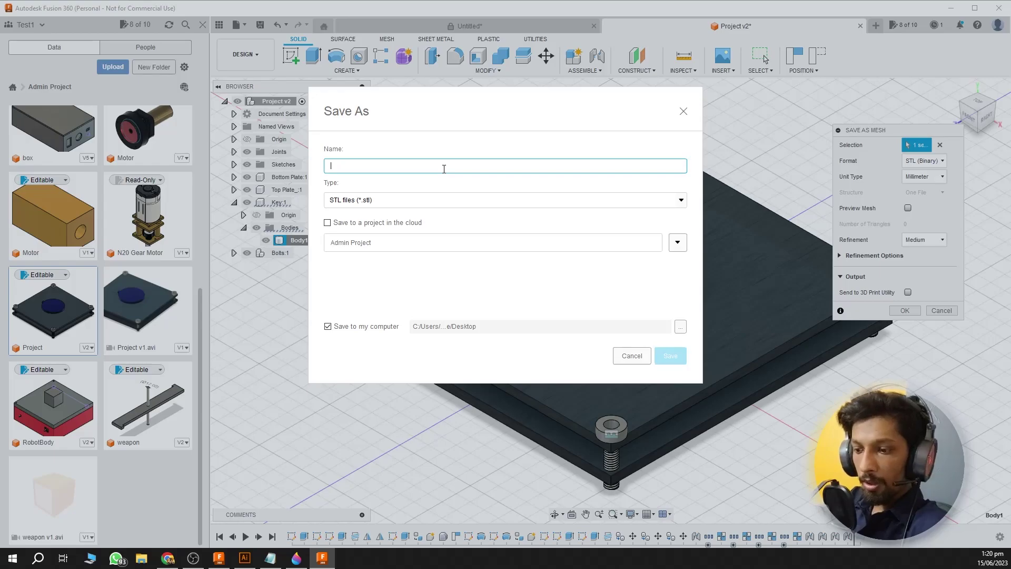
type("Test")
key("Return")
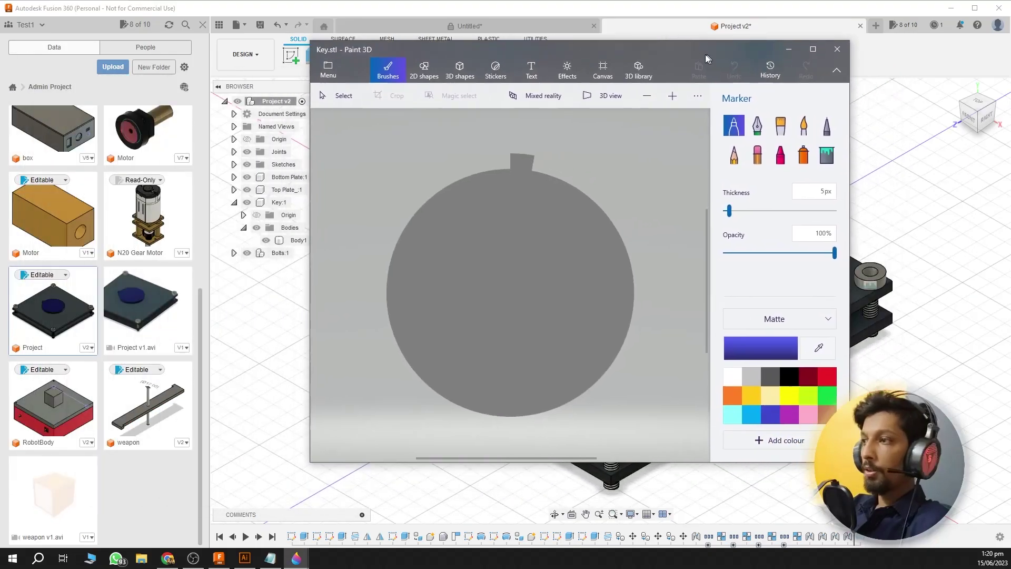
Open Key.stl in Paint 3D, switch to 3D view and orbit the disc
double_click(700, 55)
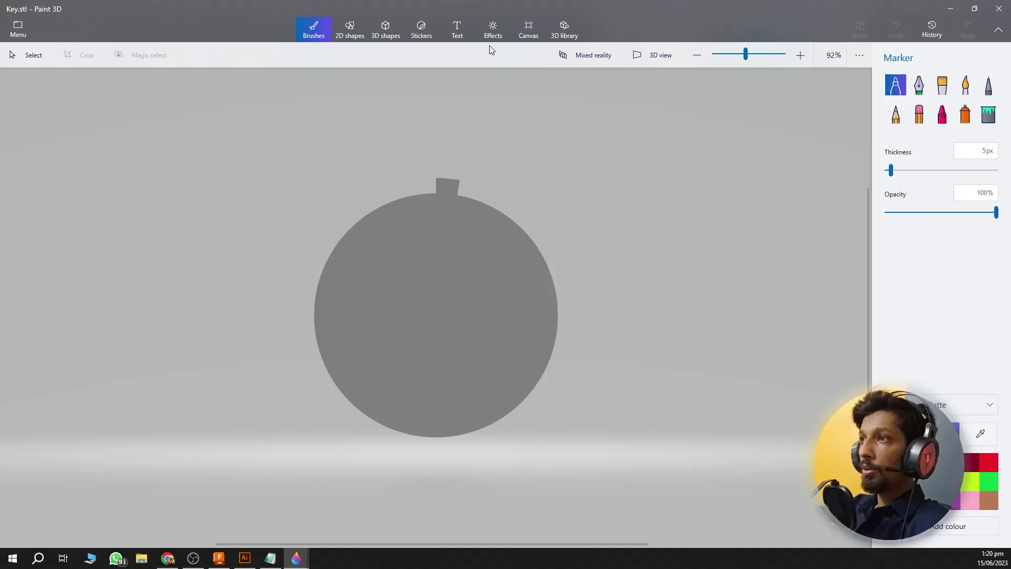
left_click(654, 54)
mouse_move(490, 354)
left_mouse_down()
mouse_move(316, 300)
mouse_move(255, 349)
mouse_move(305, 347)
mouse_move(463, 378)
mouse_move(583, 366)
mouse_move(693, 334)
mouse_move(462, 347)
left_mouse_up()
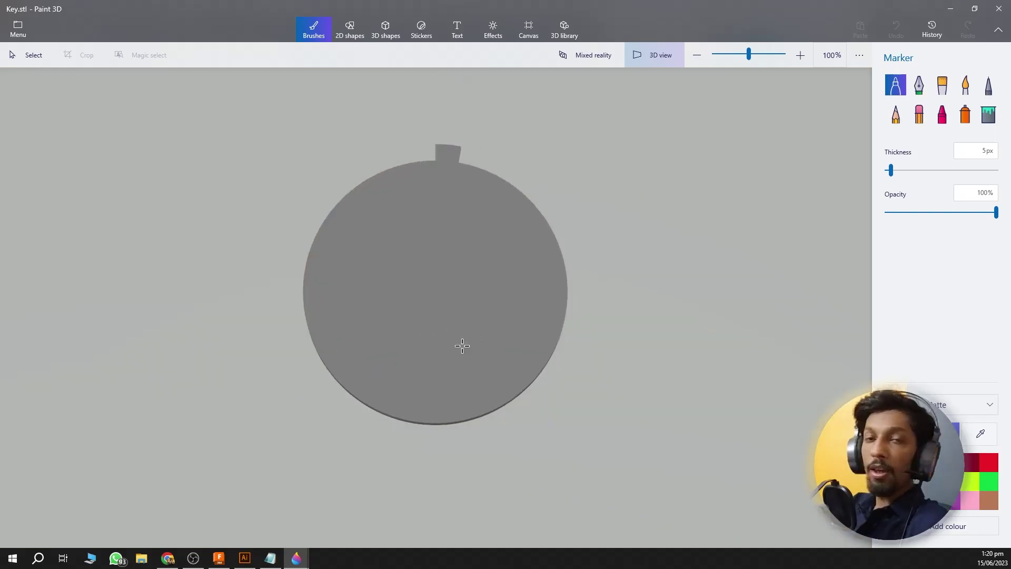